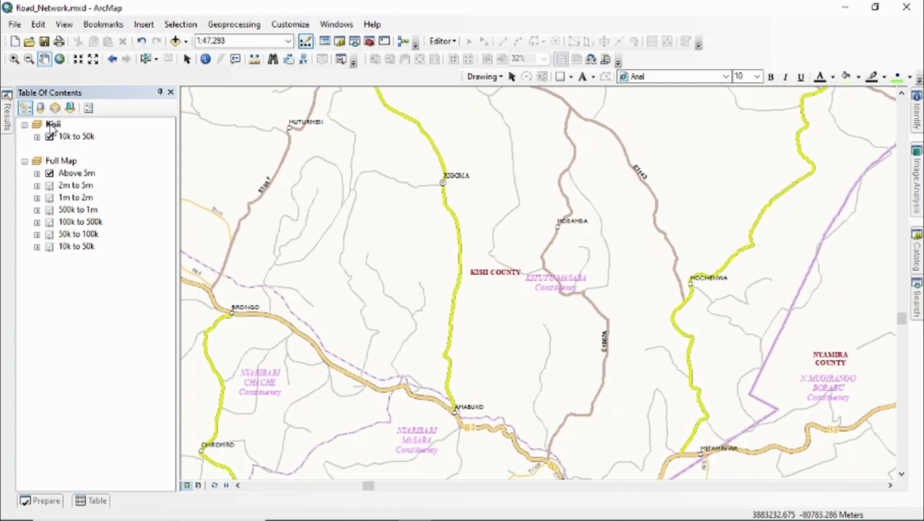
- Activate the Full Map data frame to view it, and make the Kisii data frame active again
right_click(56, 164)
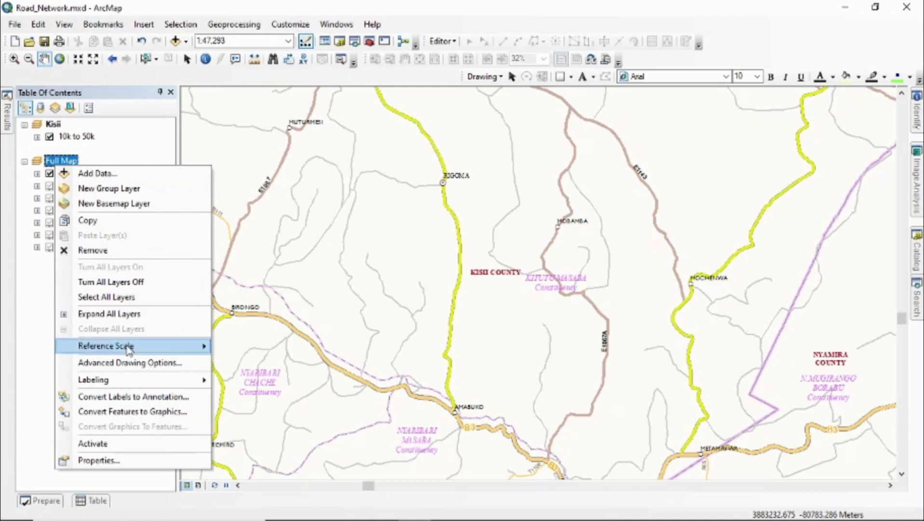
left_click(125, 449)
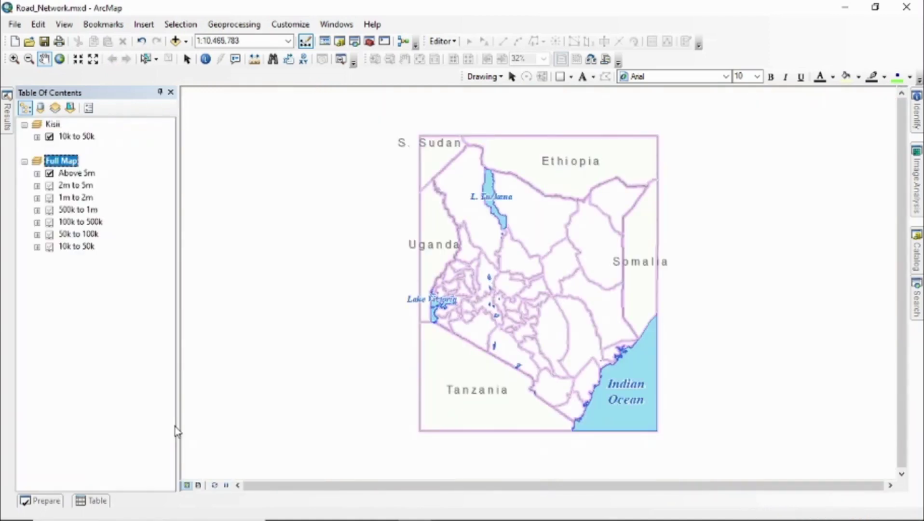
right_click(53, 126)
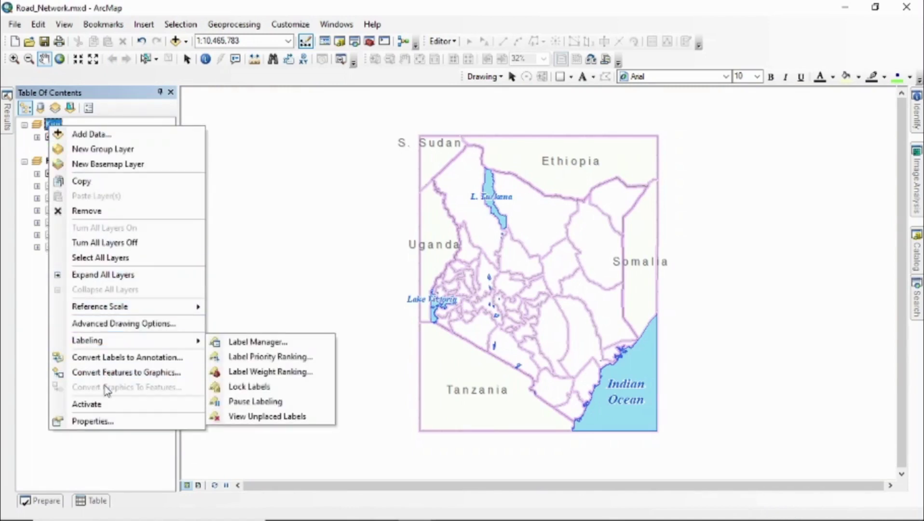
left_click(108, 405)
- Visit the Nairobi CBD, Machakos County HQ and Kisii County bookmarks of the Kisii data frame
left_click(102, 24)
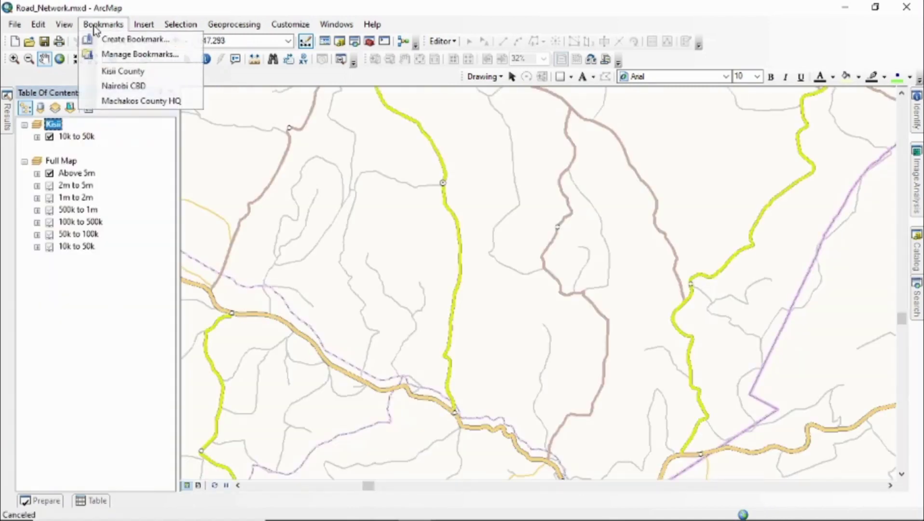
left_click(124, 86)
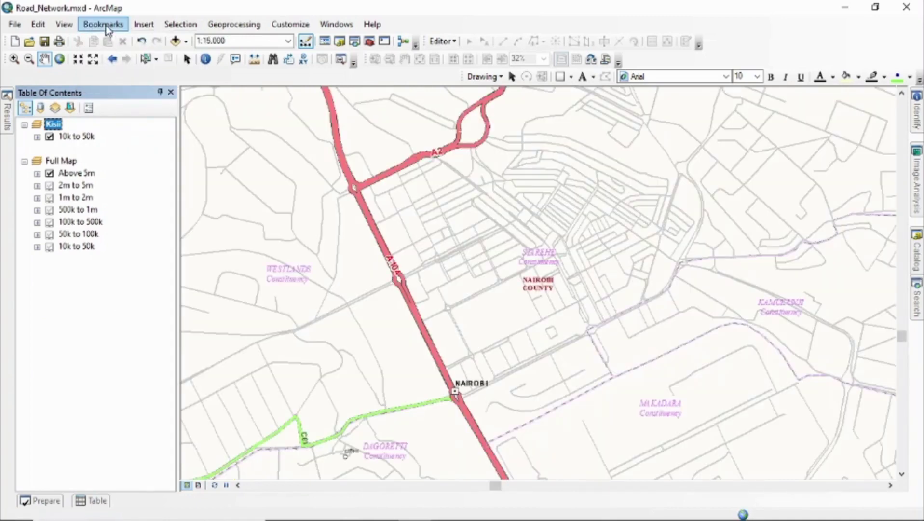
left_click(107, 29)
left_click(135, 101)
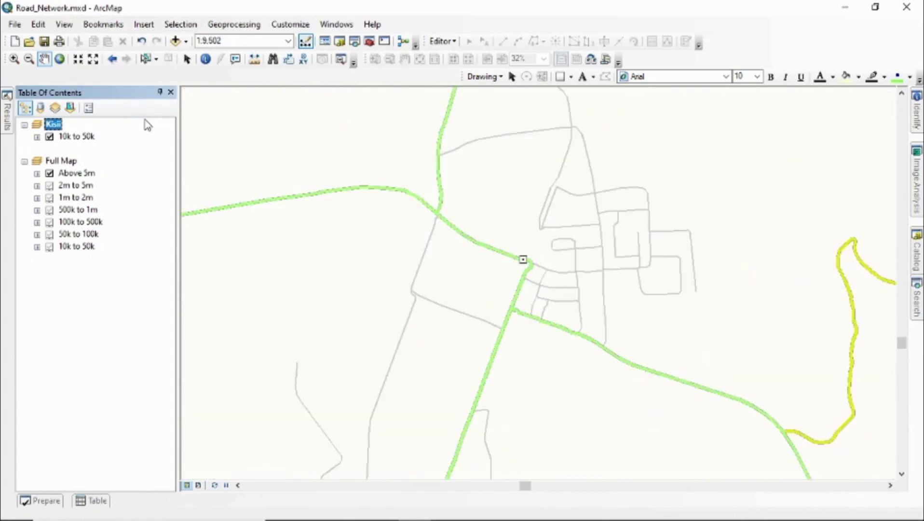
left_click(103, 24)
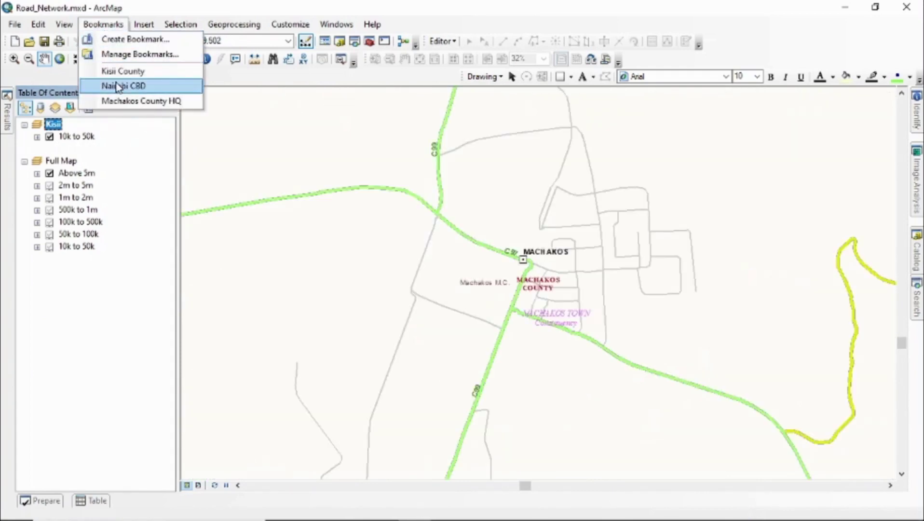
left_click(117, 73)
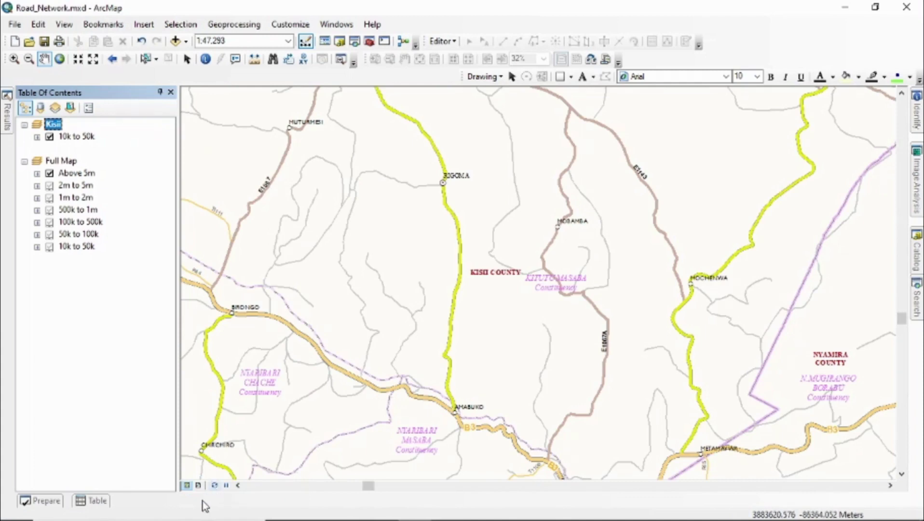
- Examine the Kisii County roads map in layout view and return to data view
left_click(198, 485)
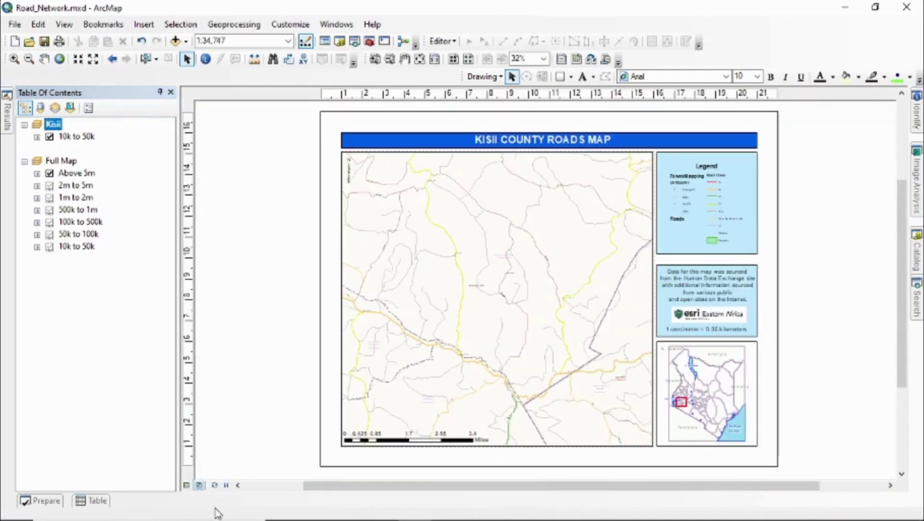
left_click(187, 485)
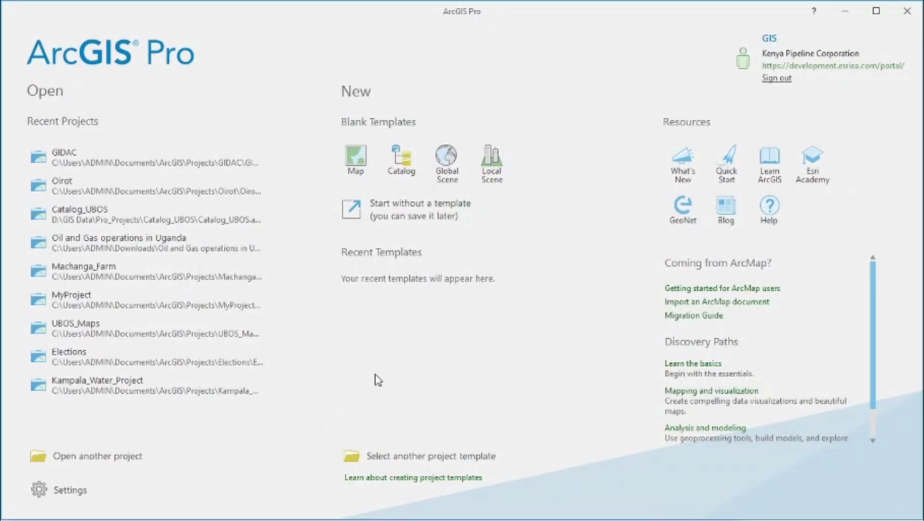
- In ArcGIS Pro, create a project named TransitionDoc from the Catalog template in the default projects location
left_click(400, 172)
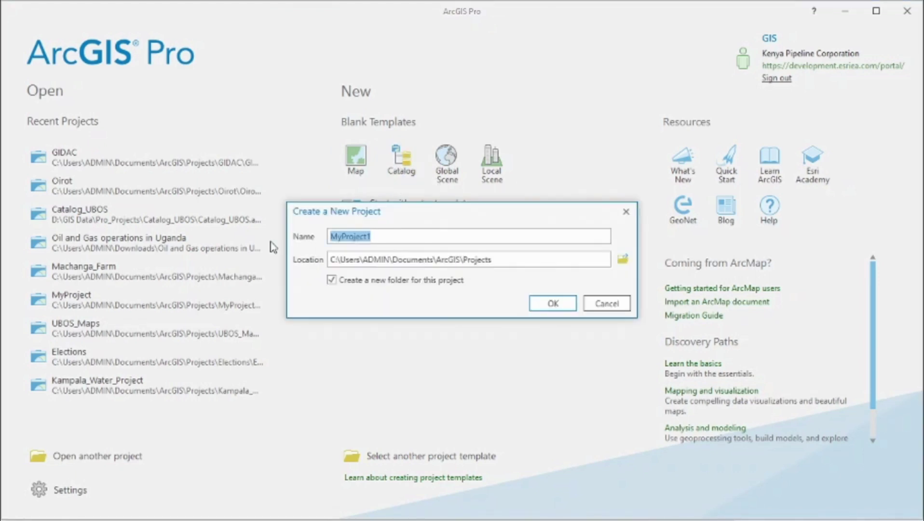
type("Trans")
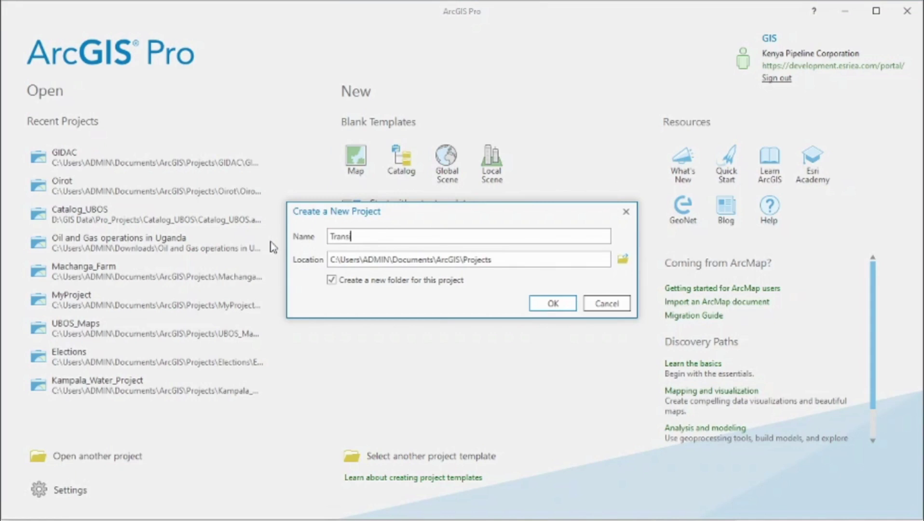
type("itionDoc")
left_click(560, 304)
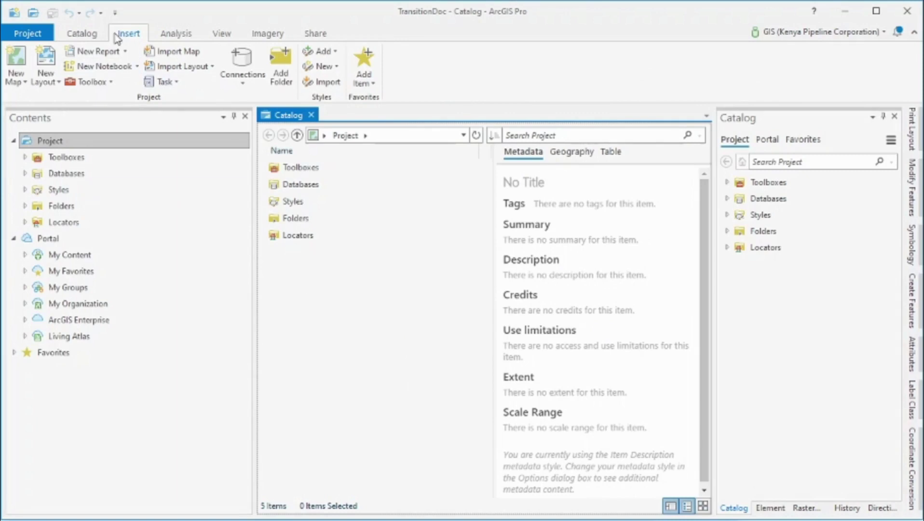
- Import the map document Road_Network.mxd from D:\GIS Data\Road Network\v101 into the project
left_click(184, 57)
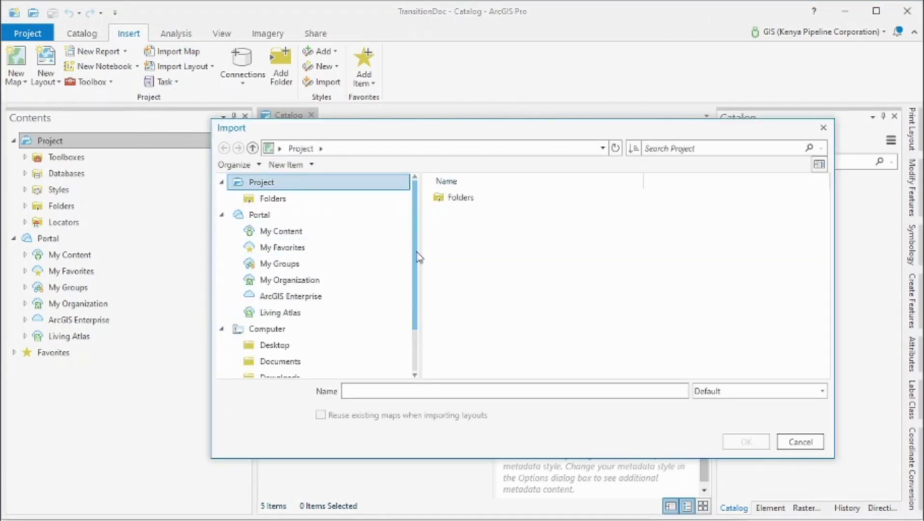
scroll(416, 264, "down", 3)
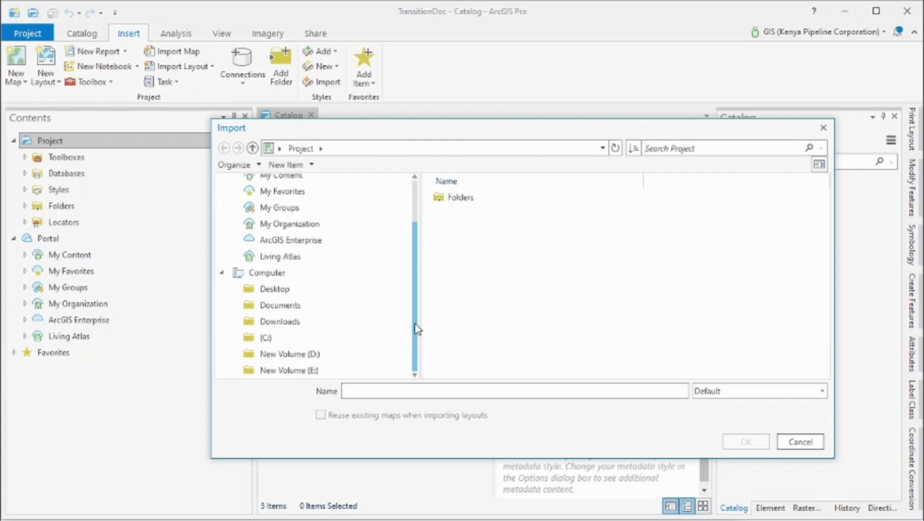
left_click(299, 356)
left_click(462, 265)
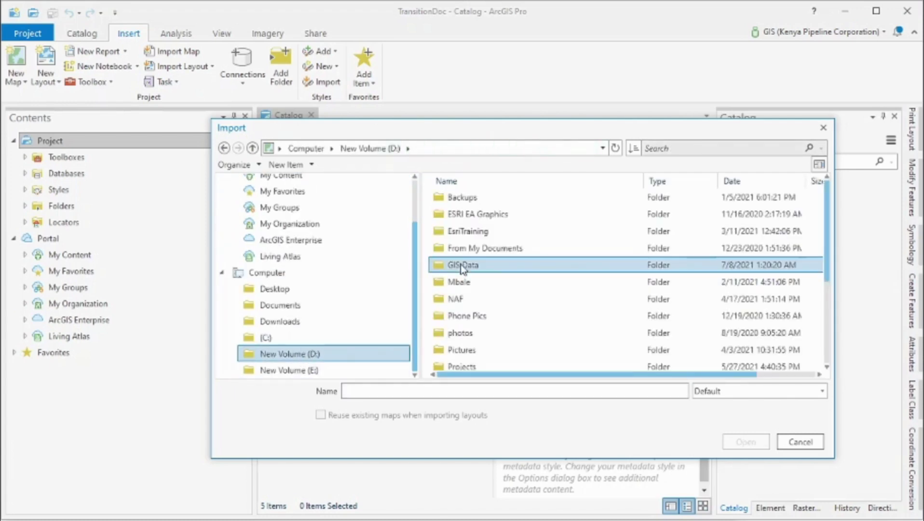
double_click(462, 267)
left_click(466, 302)
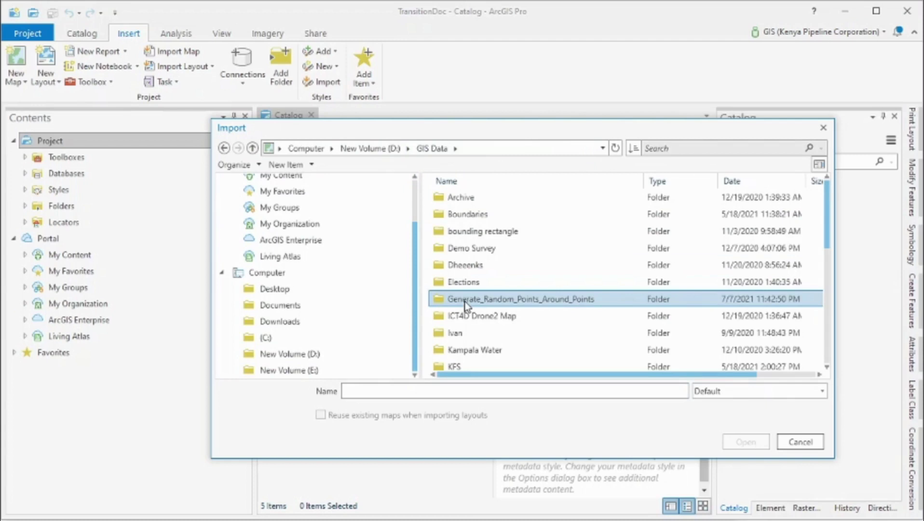
scroll(465, 304, "down", 4)
double_click(473, 353)
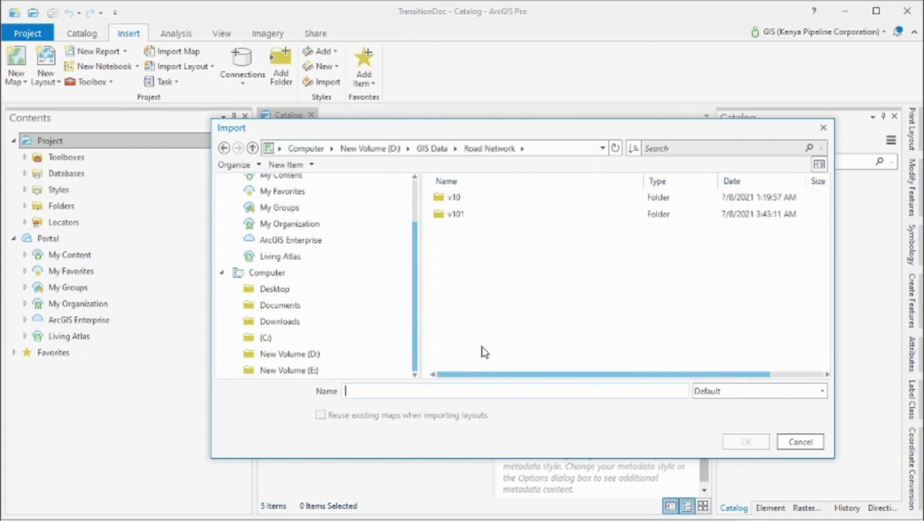
double_click(449, 217)
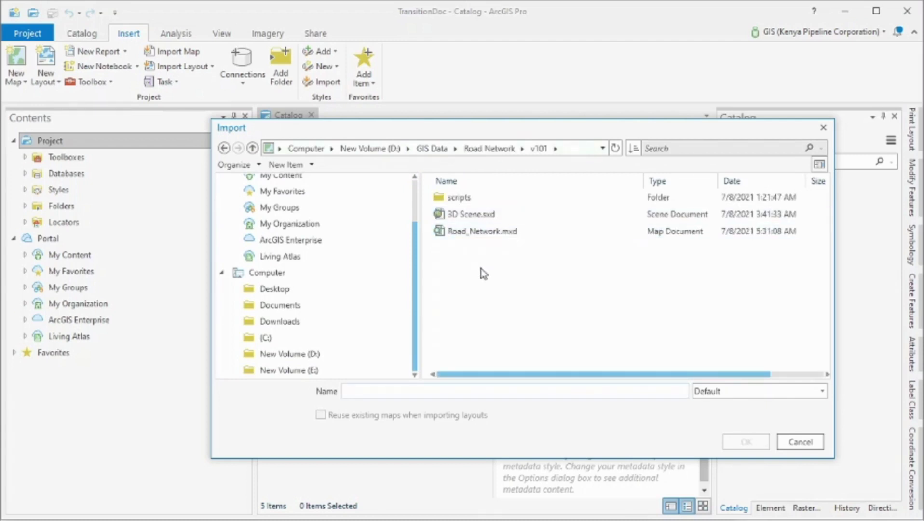
left_click(477, 234)
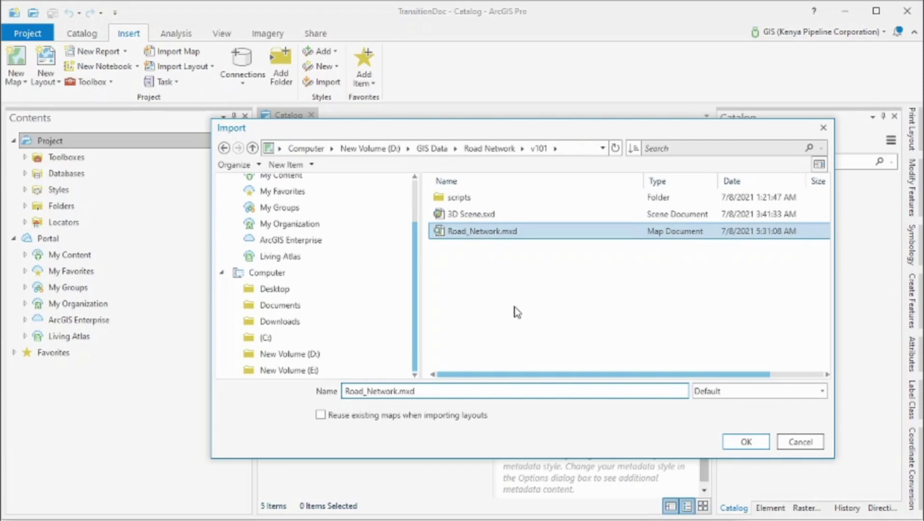
left_click(746, 442)
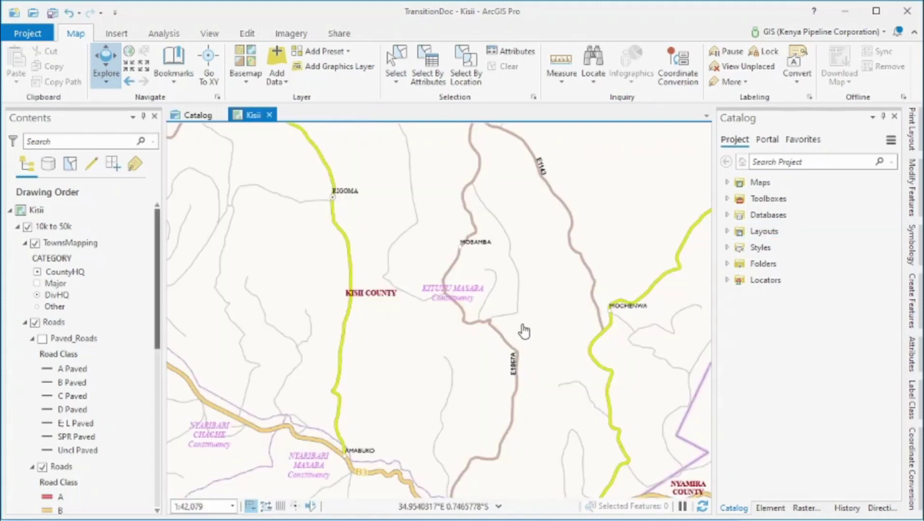
- Examine the imported Kisii map by visiting its Nairobi CBD, Machakos County HQ and Kisii County bookmarks
left_click_drag(468, 407, 423, 365)
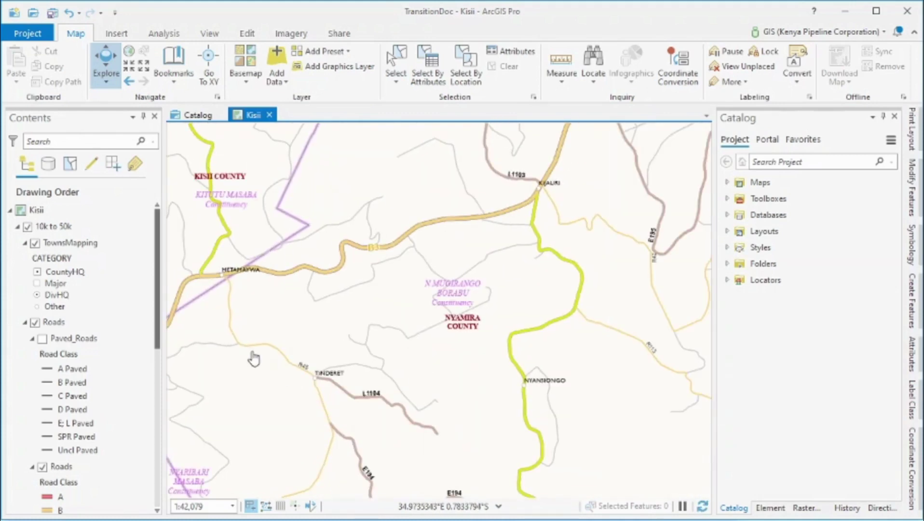
left_click_drag(252, 357, 618, 334)
left_click_drag(632, 129, 513, 334)
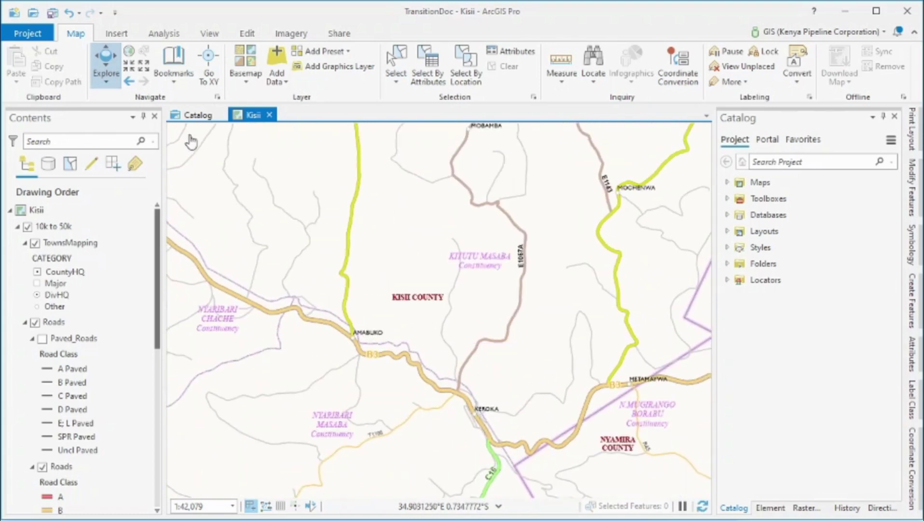
left_click(177, 85)
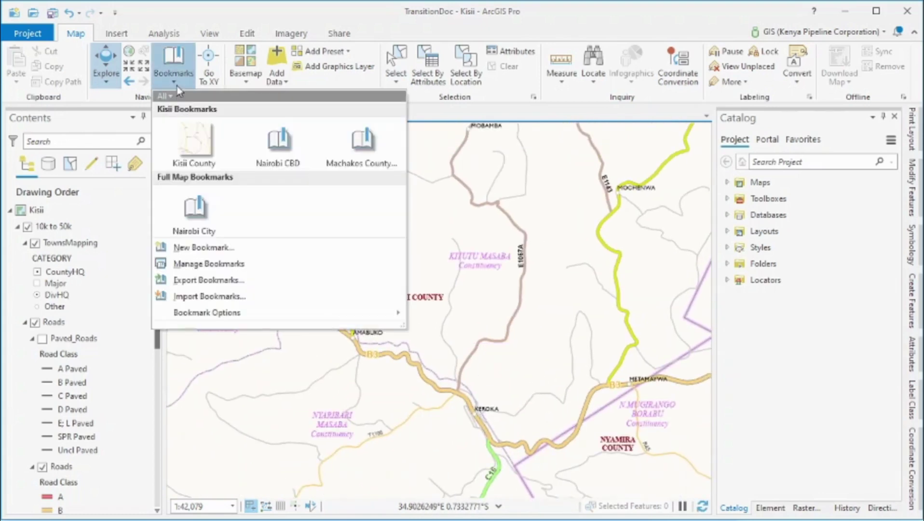
left_click(290, 158)
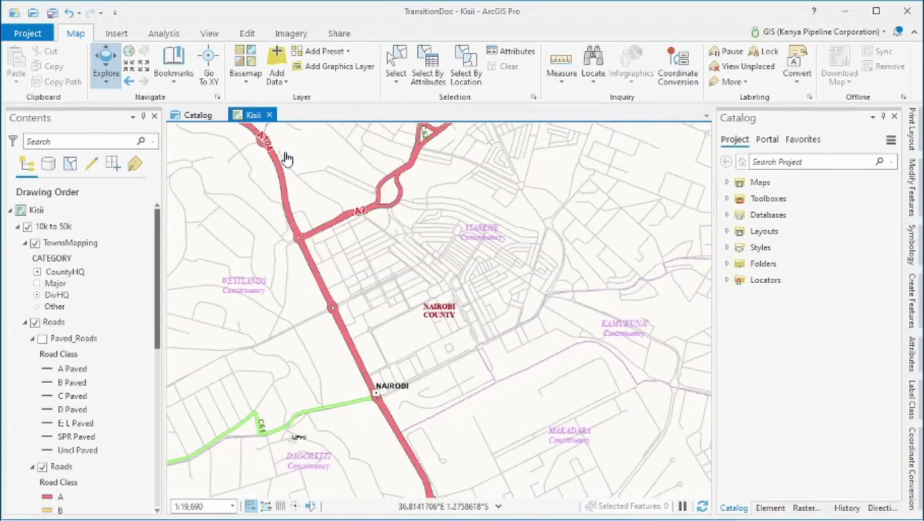
left_click(177, 82)
left_click(363, 145)
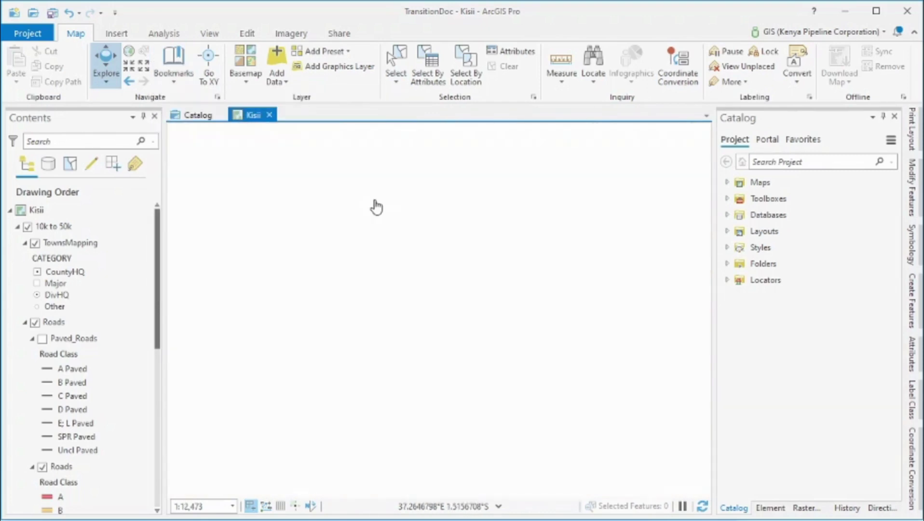
left_click(182, 86)
left_click(197, 152)
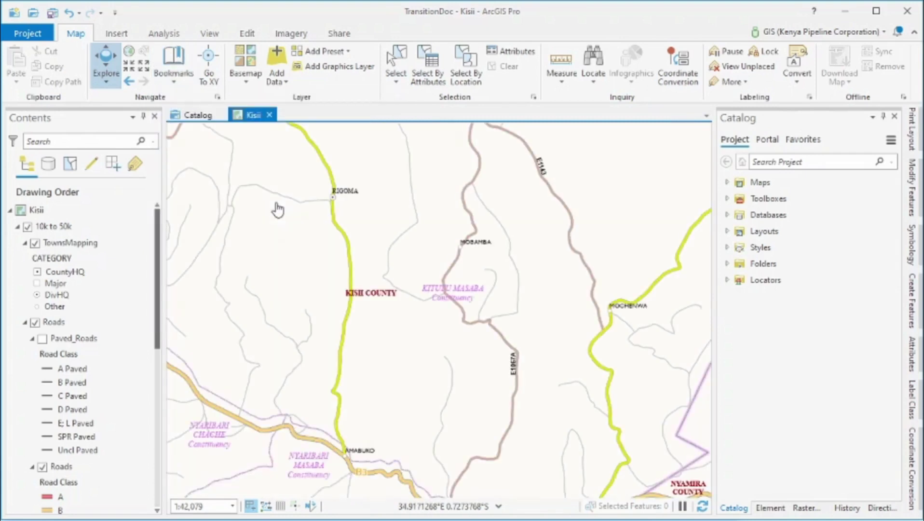
left_click_drag(378, 271, 377, 227)
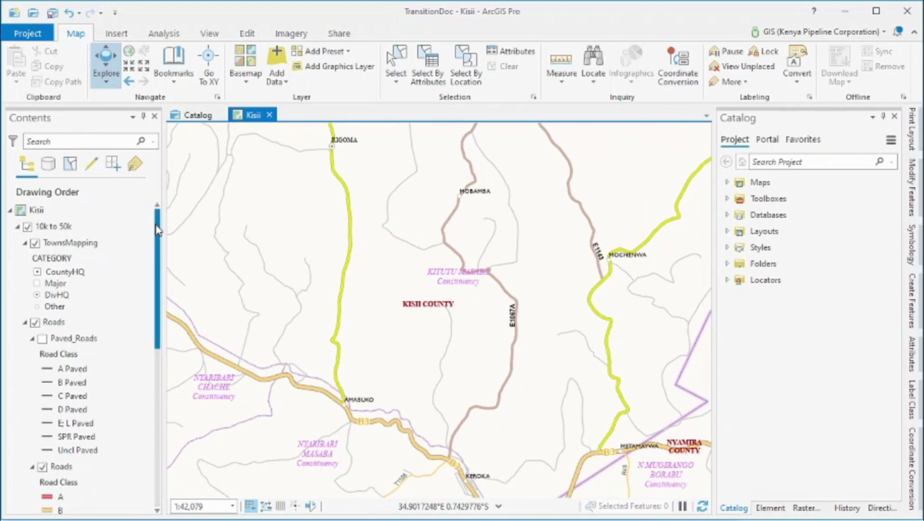
mouse_move(154, 234)
left_mouse_down()
mouse_move(155, 417)
mouse_move(151, 231)
left_mouse_up()
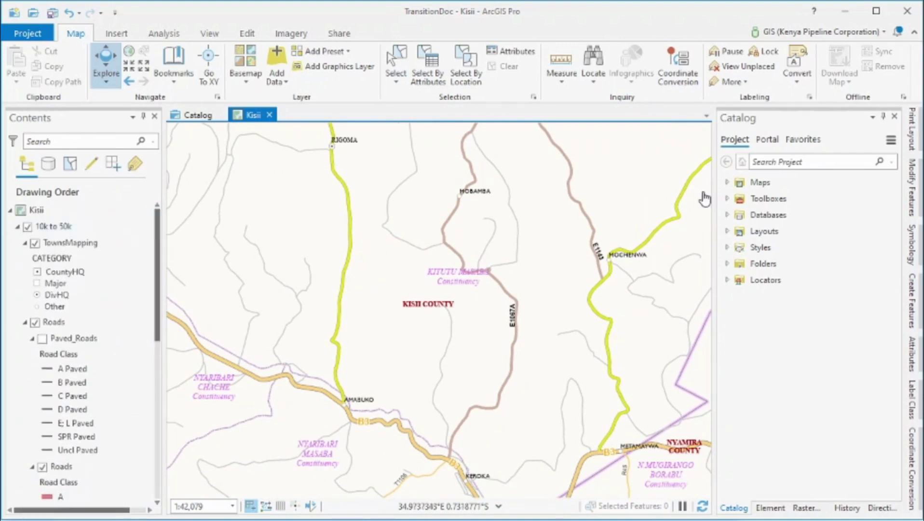
- Open the Full Map from the project's maps and dock its view beside the Kisii map
left_click(729, 183)
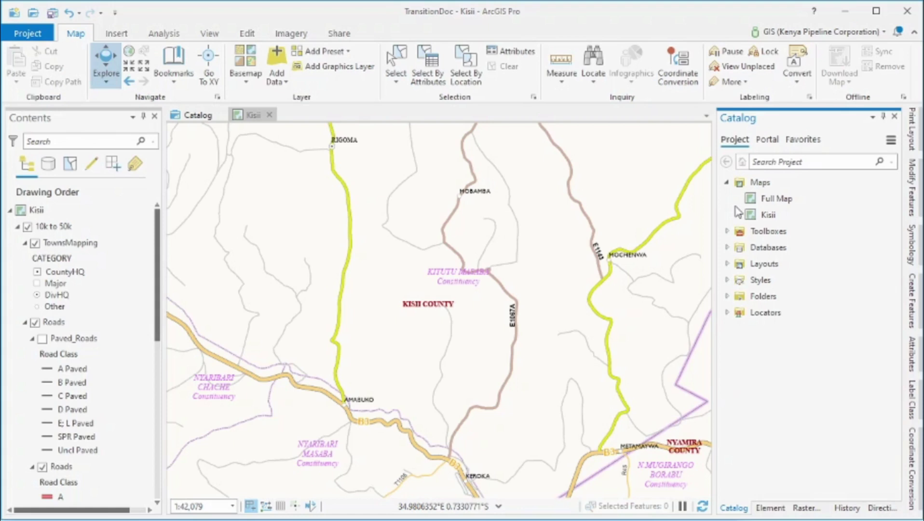
left_click(769, 203)
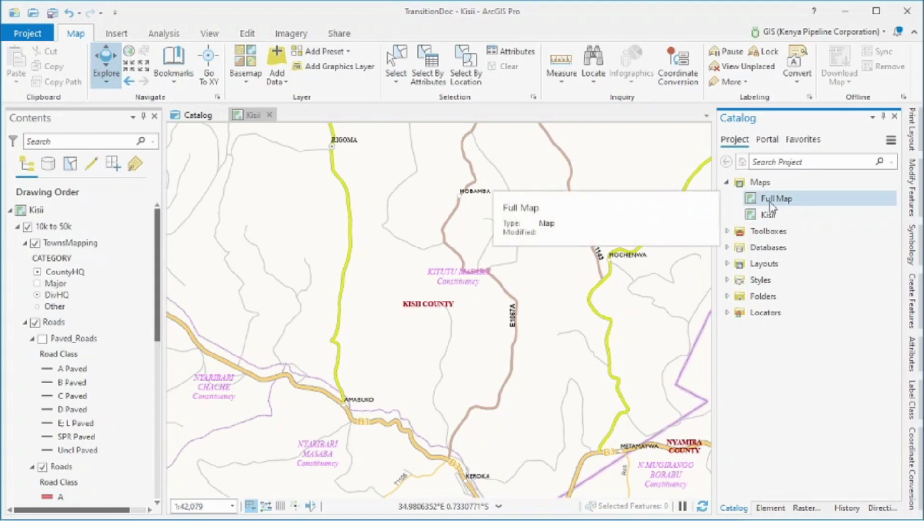
double_click(770, 204)
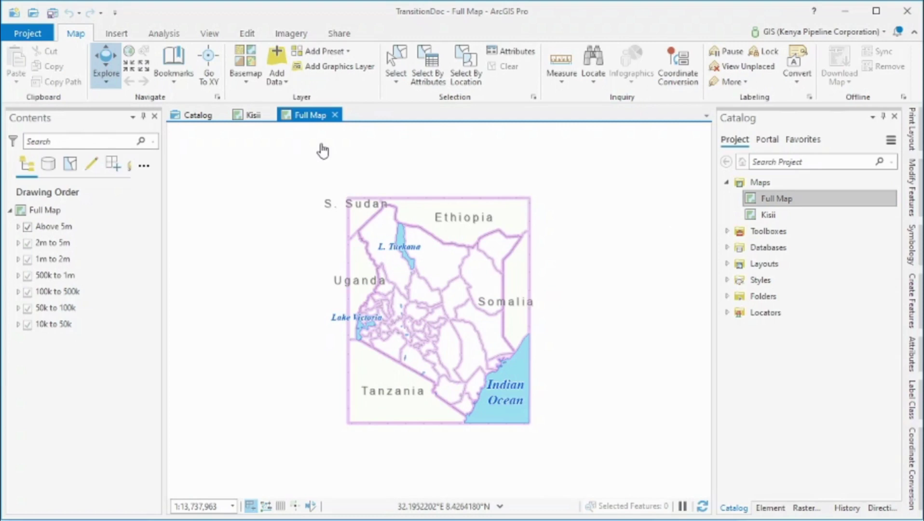
left_click_drag(309, 117, 467, 319)
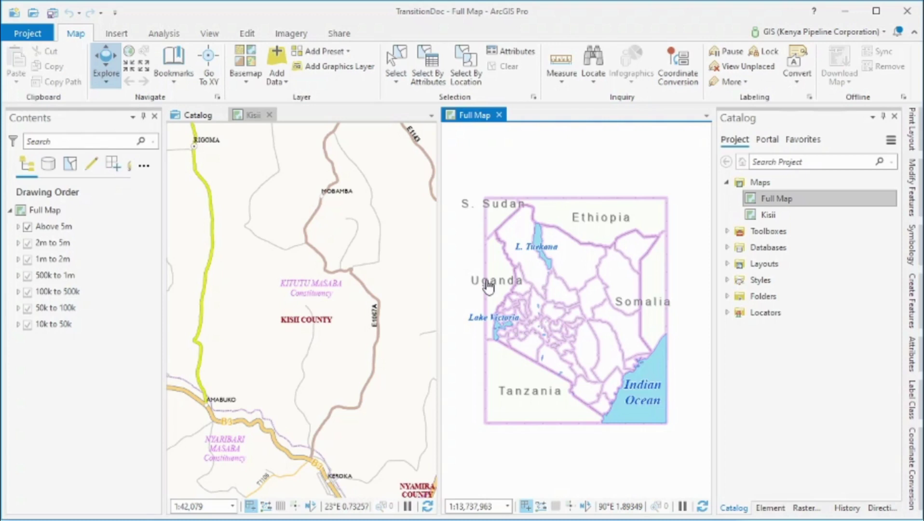
- Close the Full Map view and return to examining the Kisii map
left_click(499, 115)
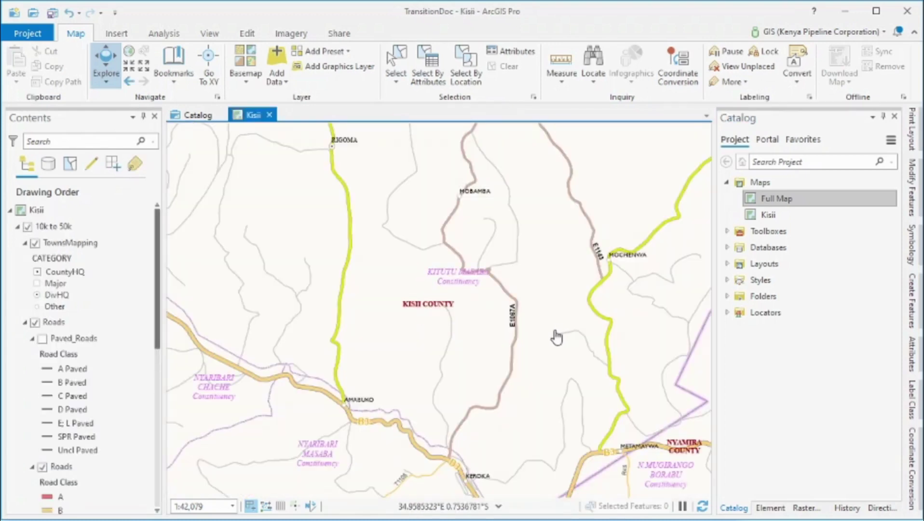
left_click_drag(452, 392, 454, 287)
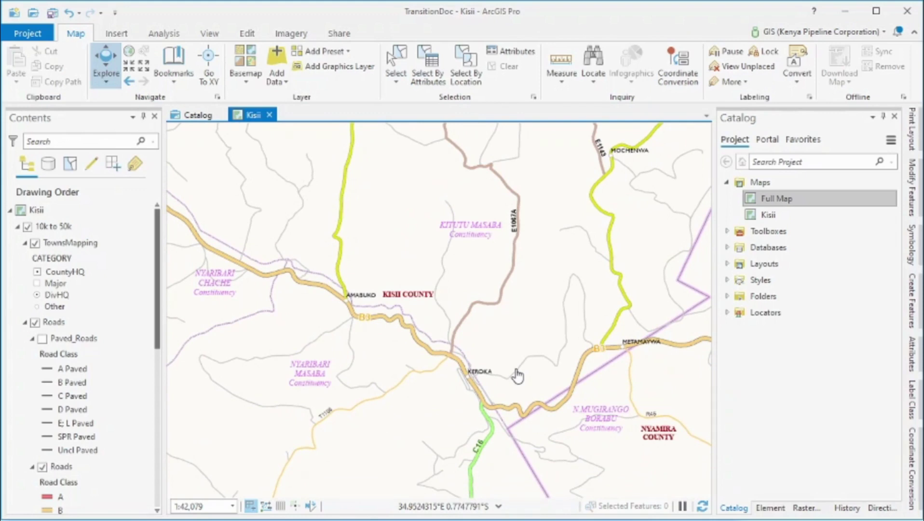
- Open the Road_Network layout from the project's layouts and look over the templates available for importing a layout
left_click(728, 265)
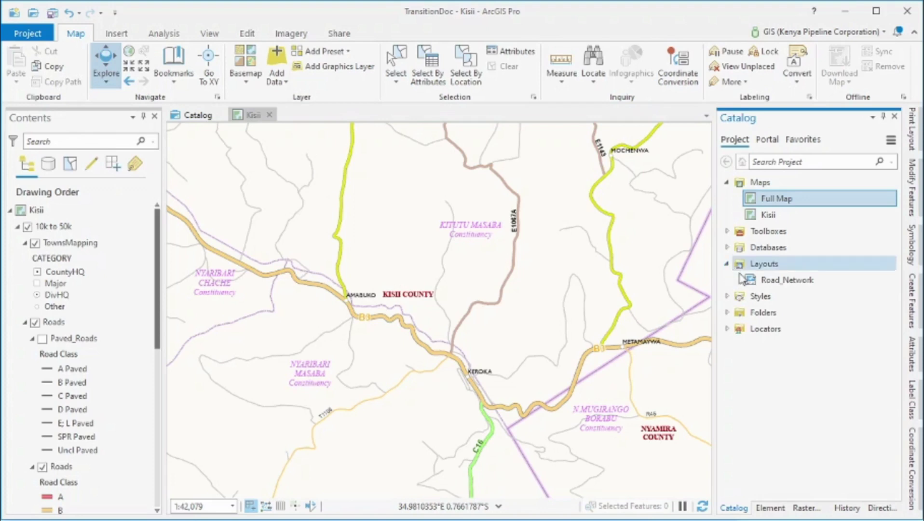
double_click(788, 288)
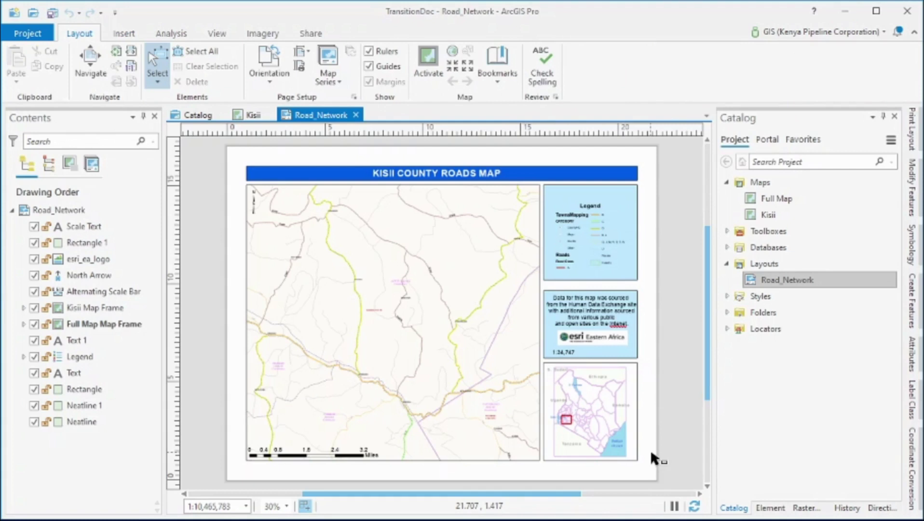
left_click(130, 38)
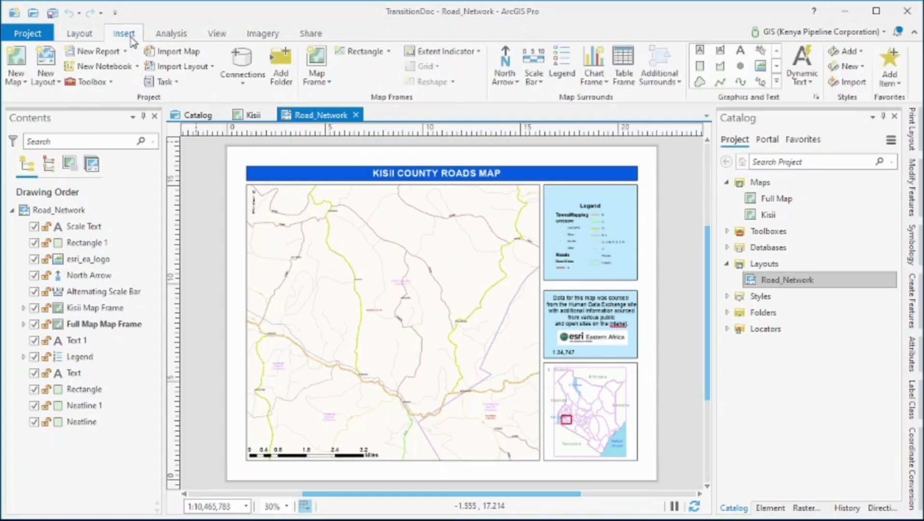
left_click(213, 71)
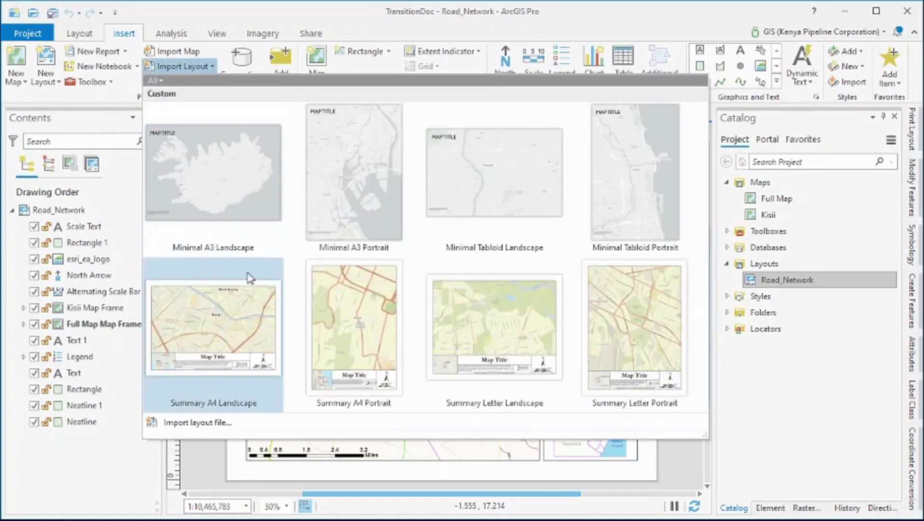
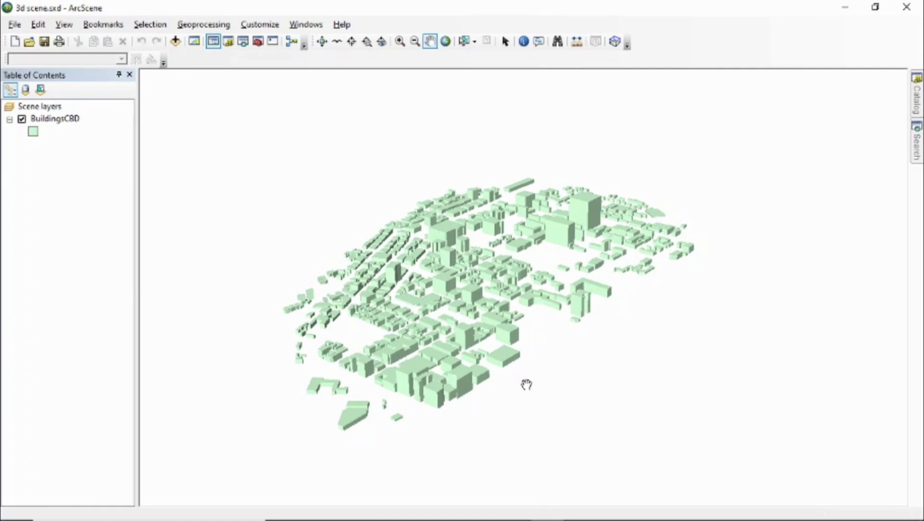
- Add the ArcScene document 3D Scene.sxd from D:\GIS Data\Road Network\v101 to the TransitionDoc project in ArcGIS Pro
key("alt+Tab")
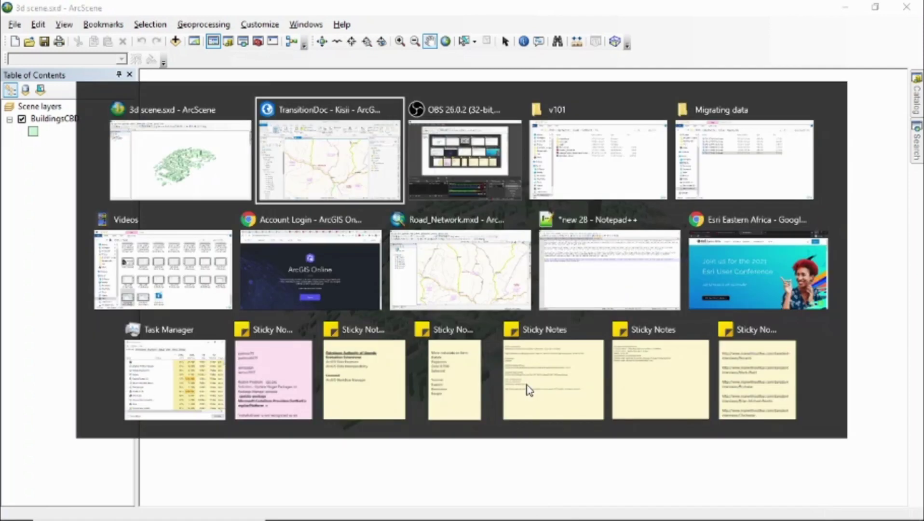
key("alt+Tab")
key("alt+Tab")
key("alt+Tab")
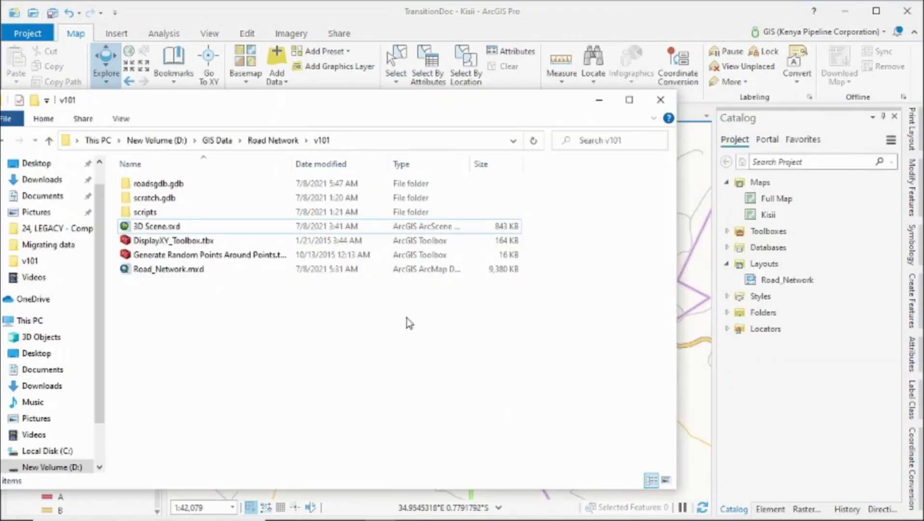
left_click(147, 228)
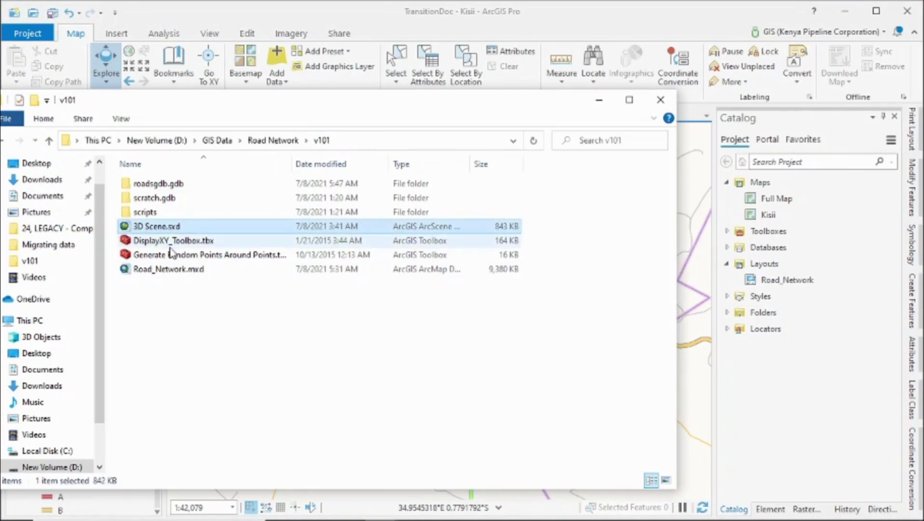
left_click_drag(147, 230, 770, 205)
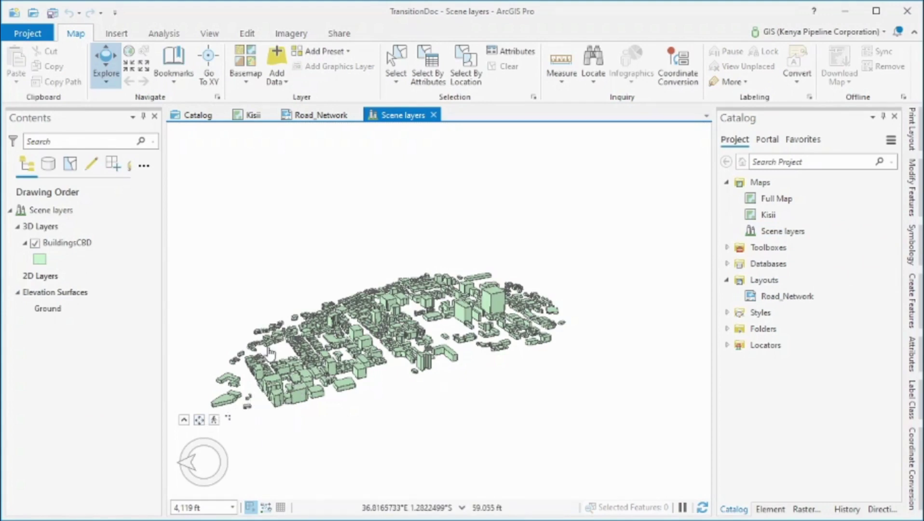
- Examine the BuildingsCBD buildings in the imported 3D scene from different angles and compare the scene with the Kisii map
left_click_drag(347, 337, 418, 327)
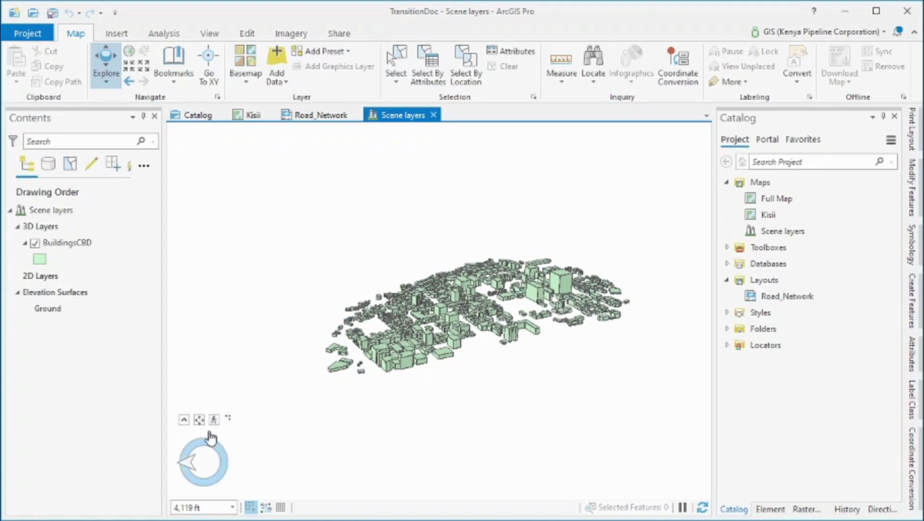
mouse_move(214, 442)
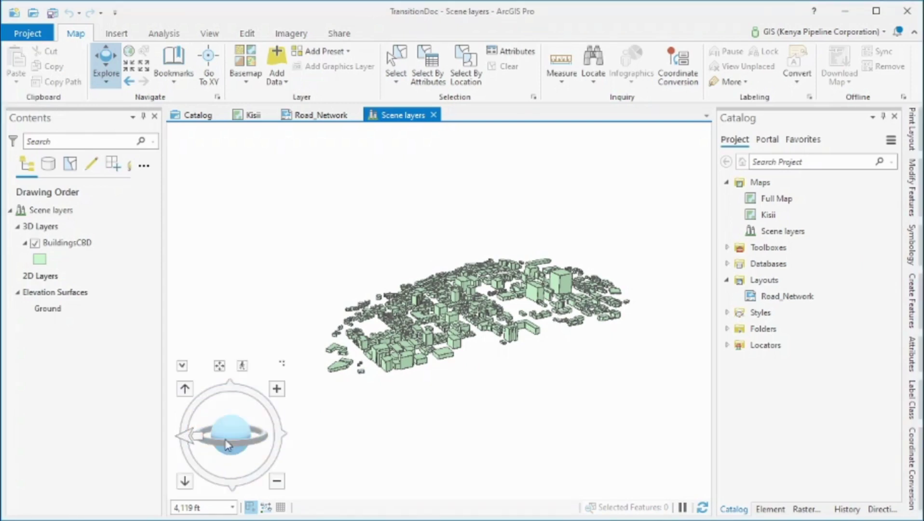
left_click_drag(228, 443, 291, 410)
scroll(373, 302, "up", 3)
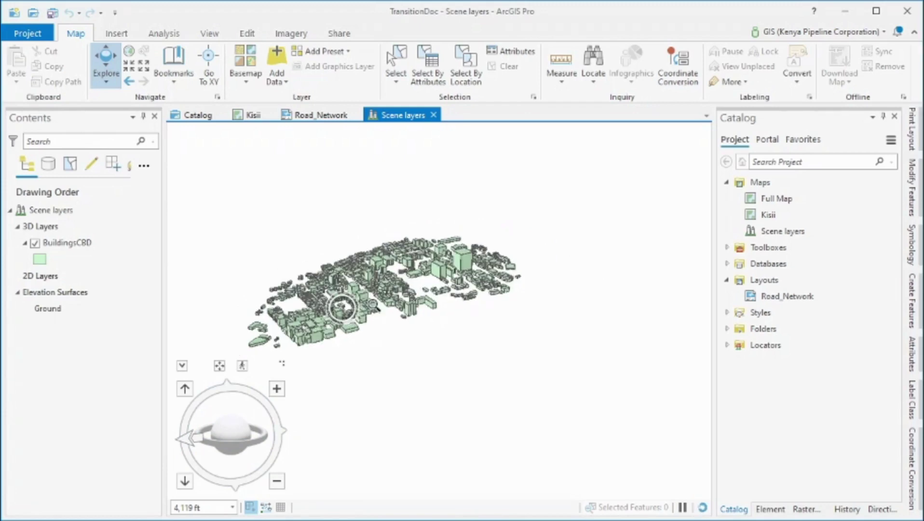
scroll(386, 324, "up", 3)
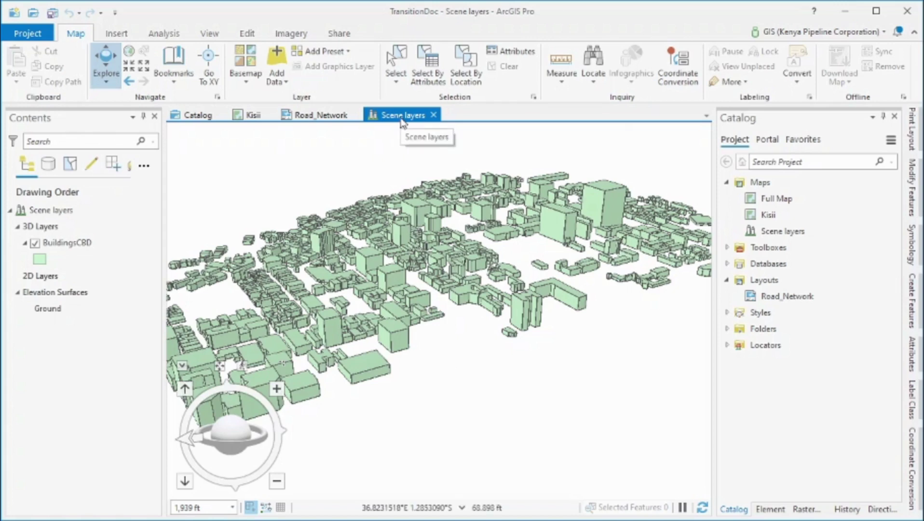
left_click(250, 123)
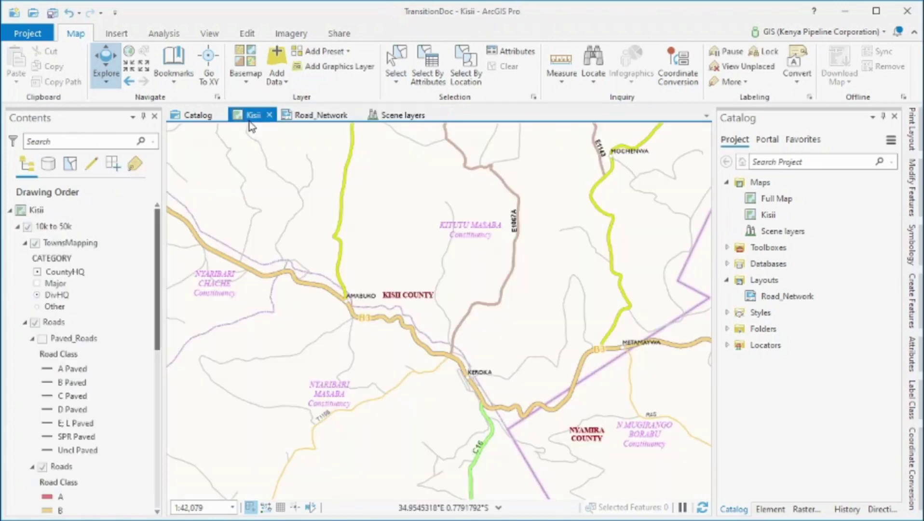
left_click(401, 115)
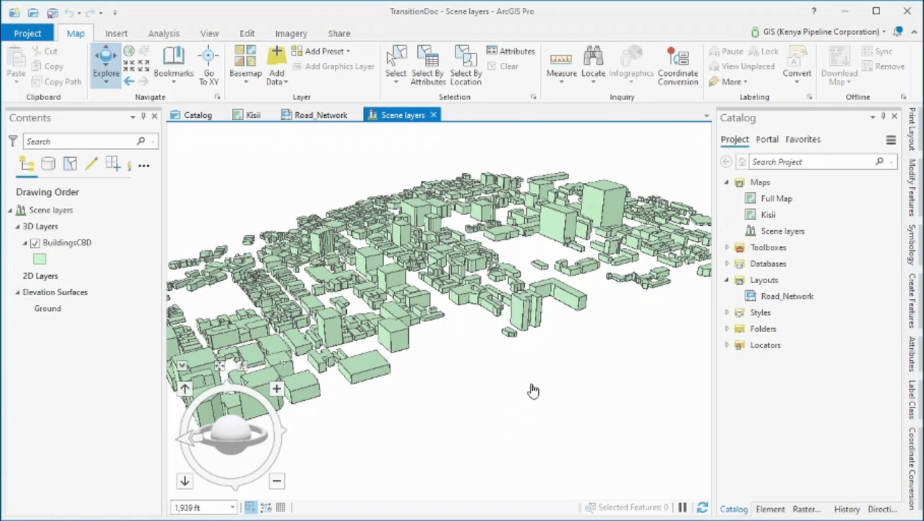
- Add DisplayXY_Toolbox.tbx and Generate Random Points Around Points.tbx from D:\GIS Data\Road Network\v101 to the project's toolboxes
left_click(727, 247)
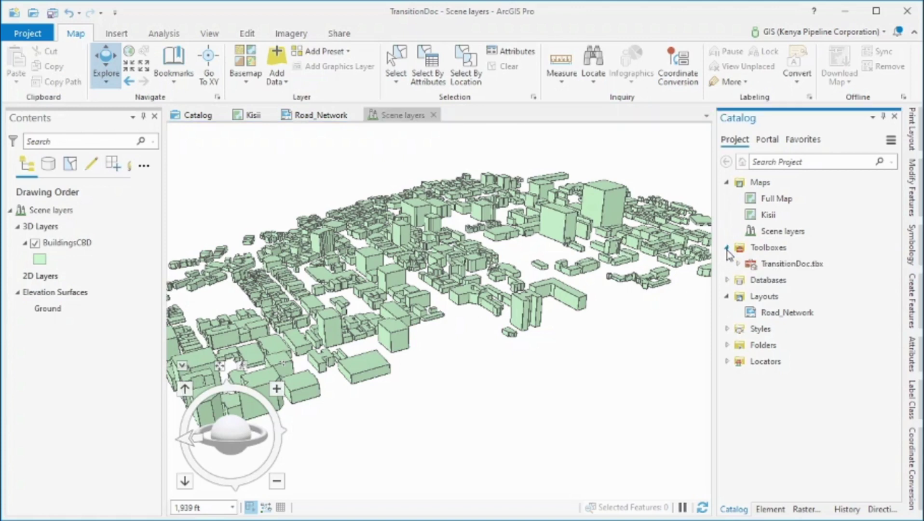
left_click(770, 250)
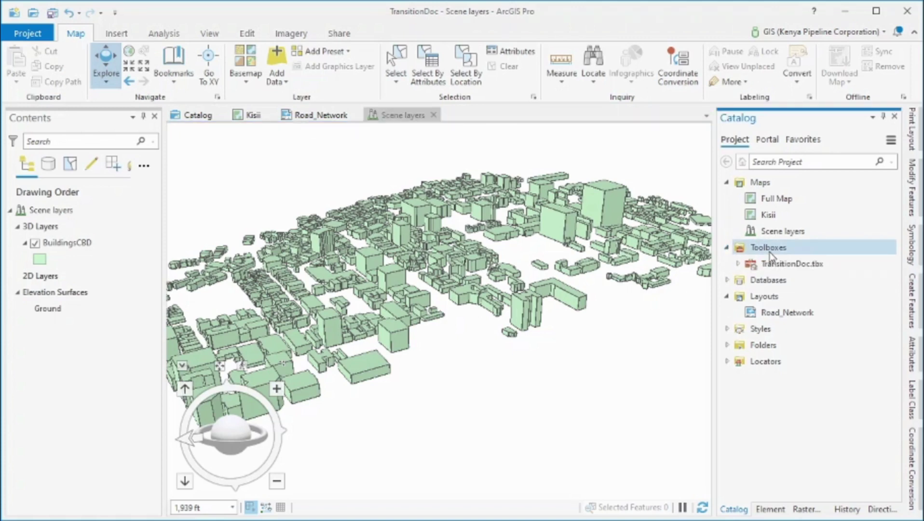
right_click(770, 255)
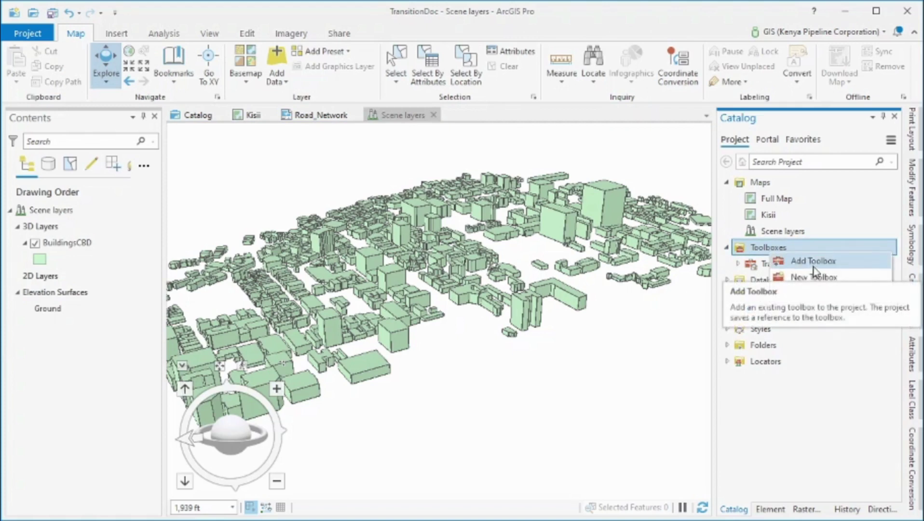
left_click(814, 269)
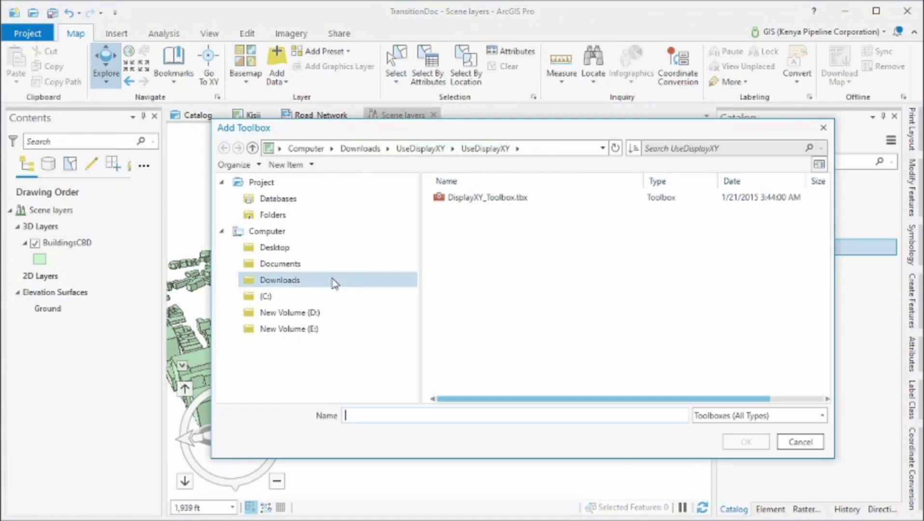
left_click(302, 314)
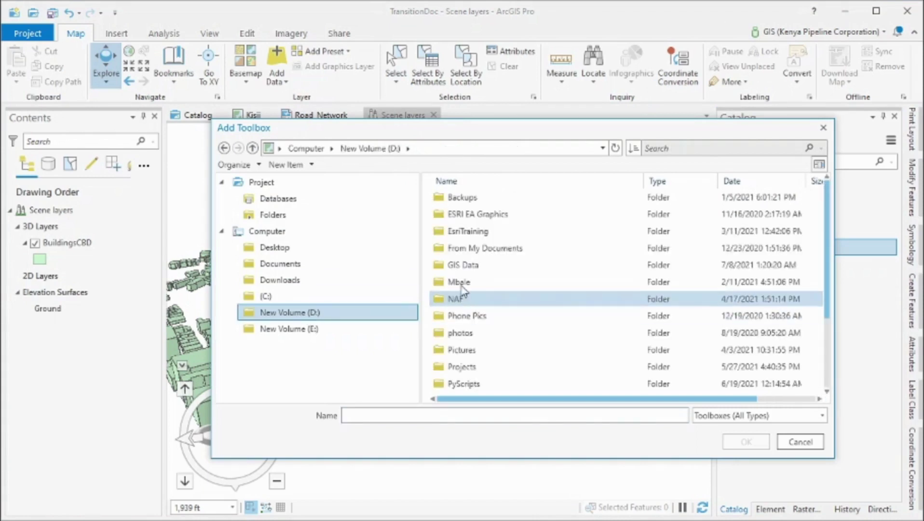
double_click(464, 265)
left_click(482, 339)
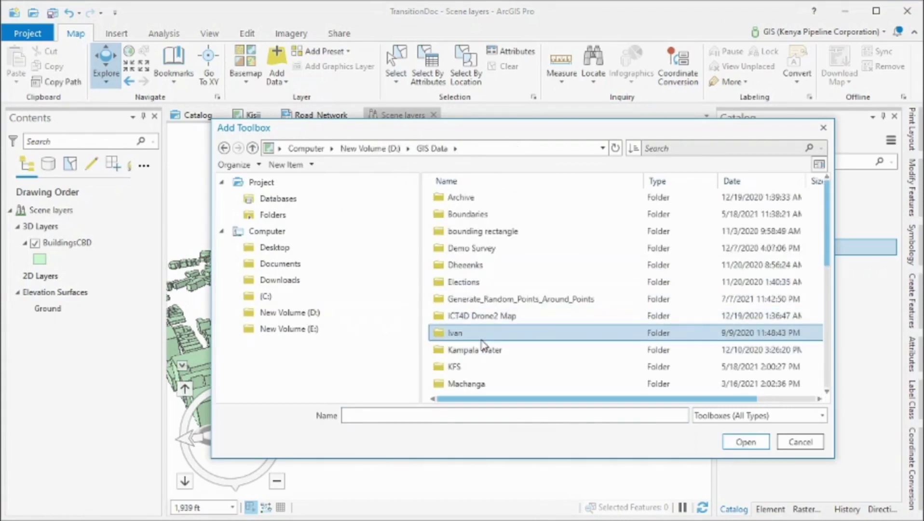
scroll(482, 342, "down", 3)
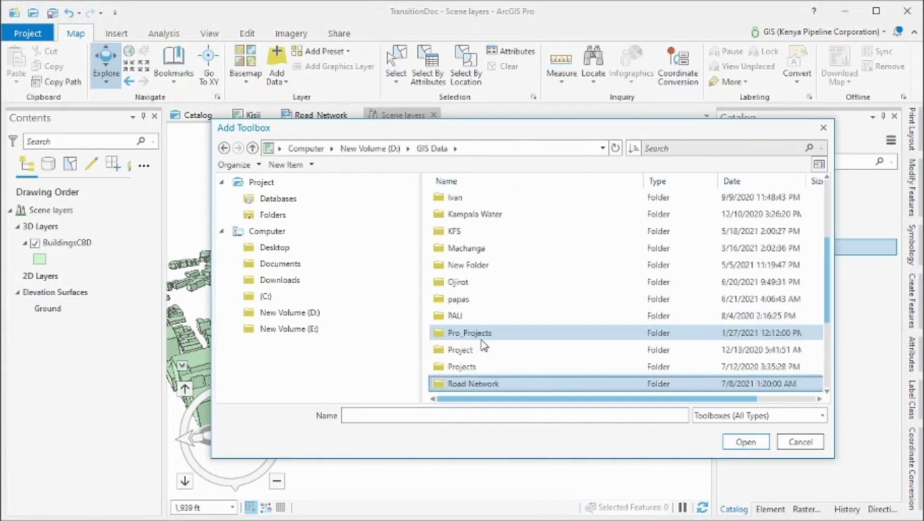
double_click(505, 383)
double_click(458, 215)
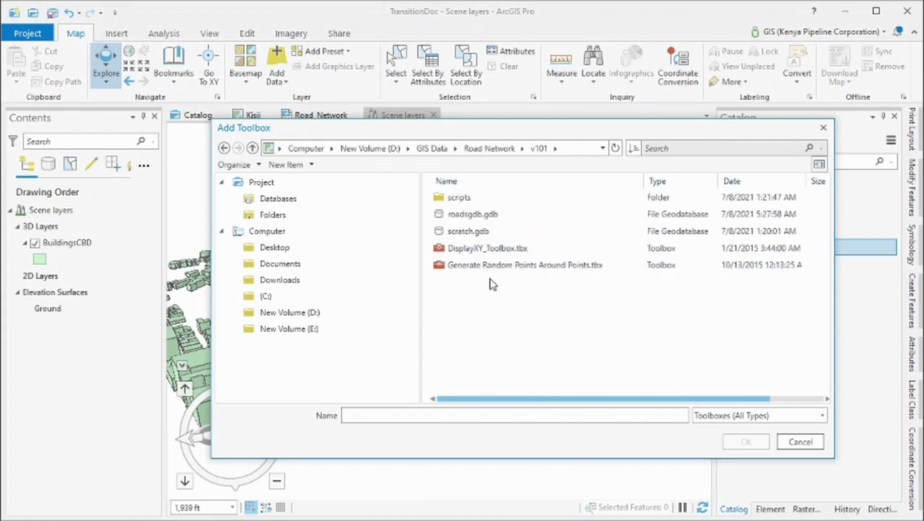
left_click(484, 252)
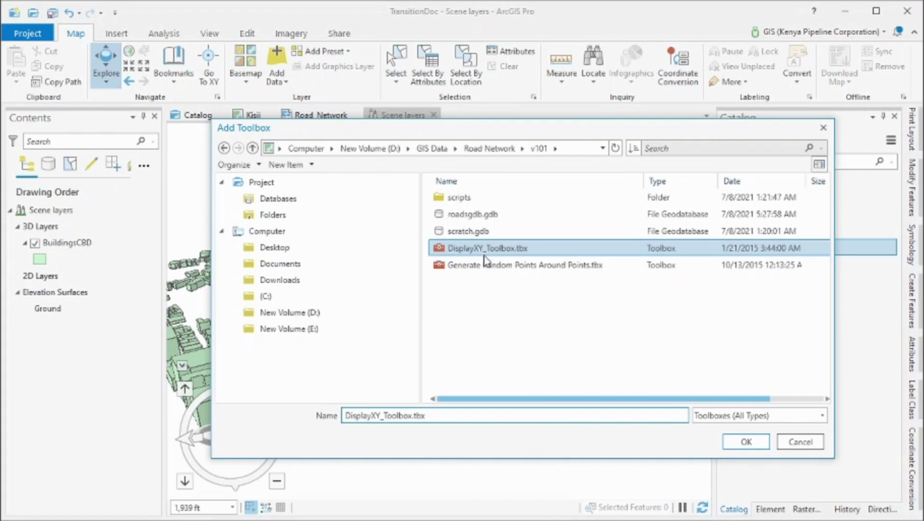
left_click(534, 275, "ctrl")
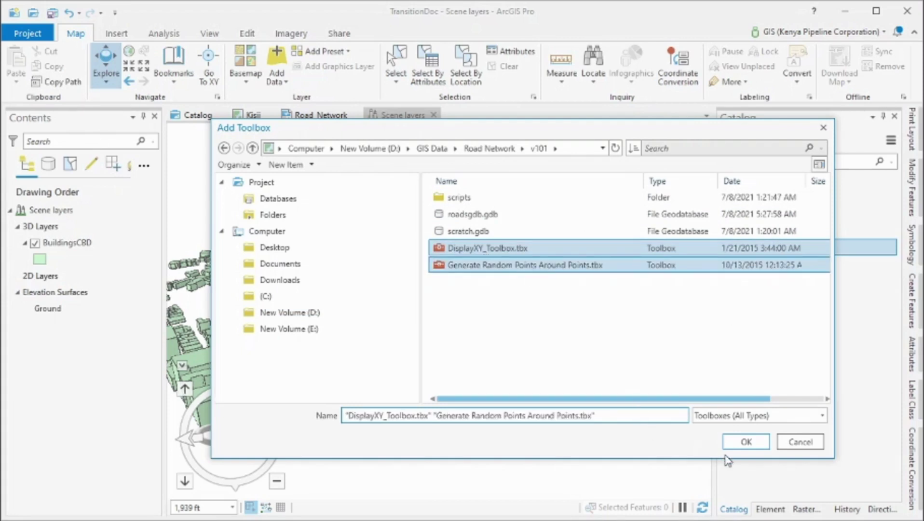
left_click(739, 440)
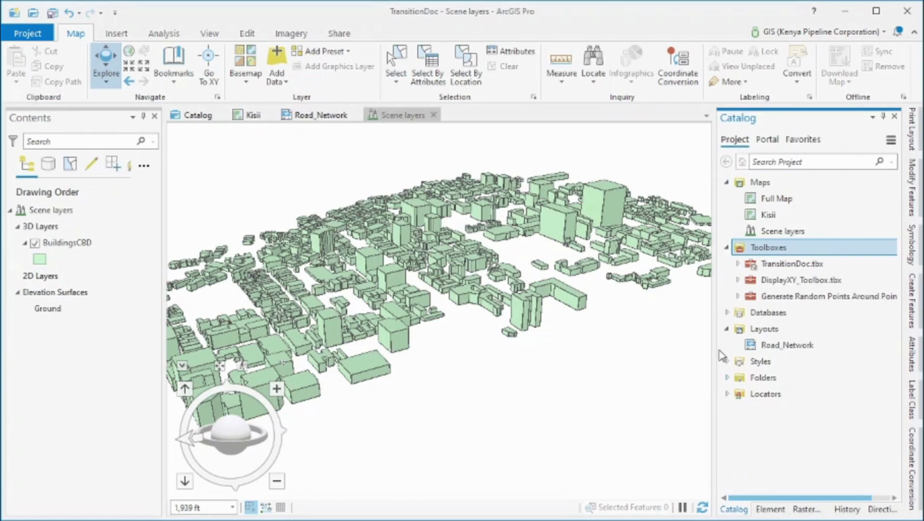
- Inspect the contents of the two added toolboxes and open the DisplayXY Model for editing in ModelBuilder
left_click(739, 281)
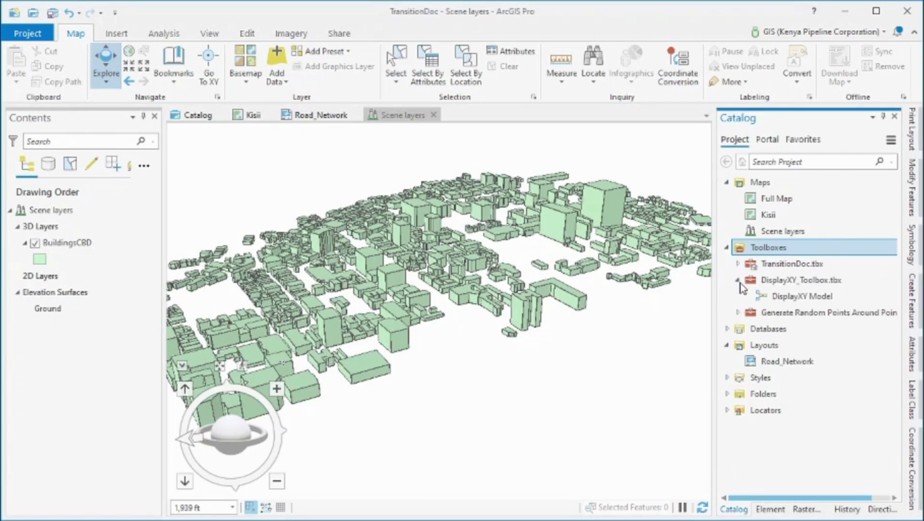
left_click(738, 312)
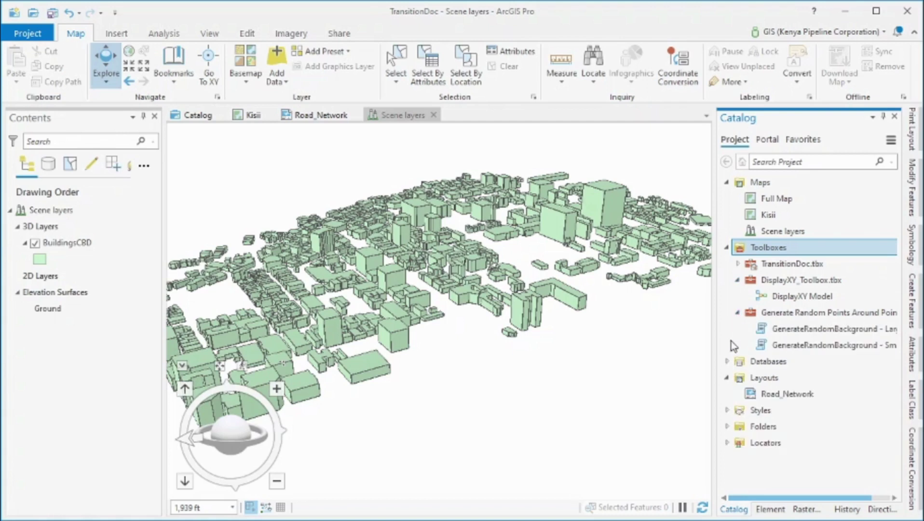
mouse_move(775, 292)
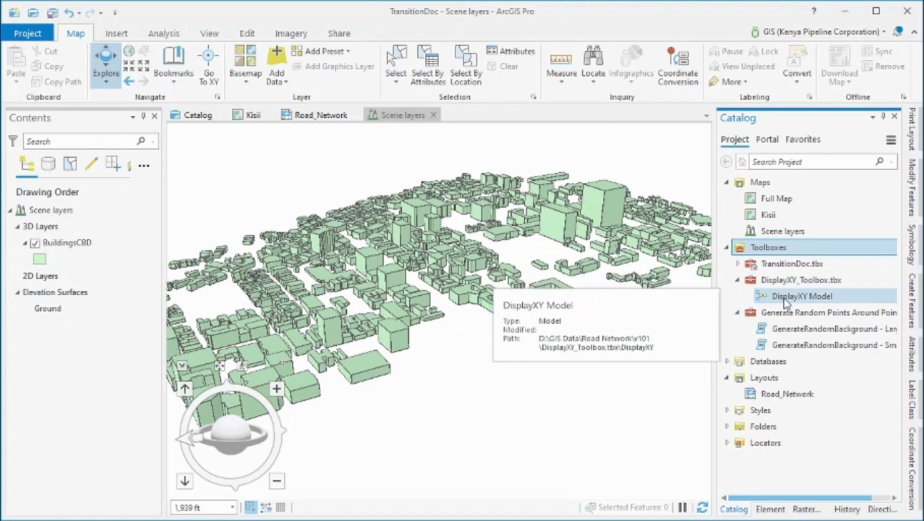
right_click(785, 302)
left_click(800, 305)
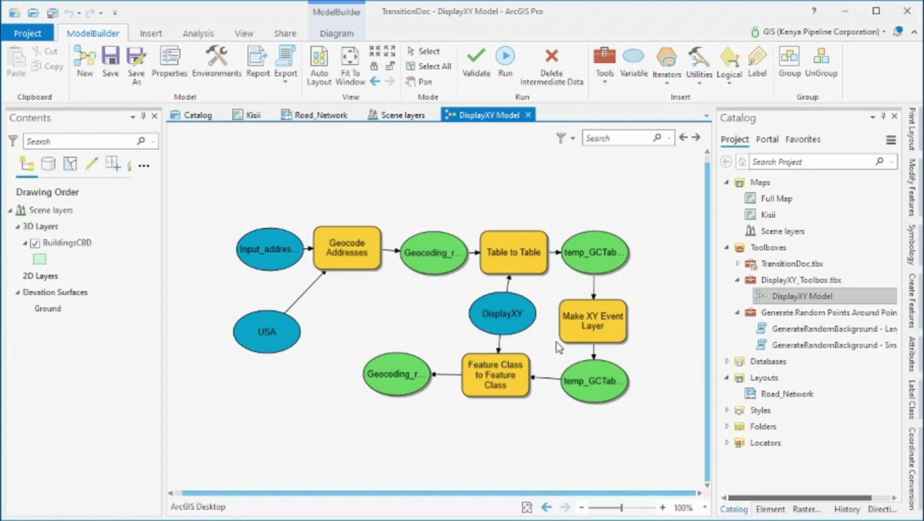
- Look over the tools and items that can be inserted while editing the DisplayXY Model, and close the model view
left_click(607, 83)
left_click(150, 35)
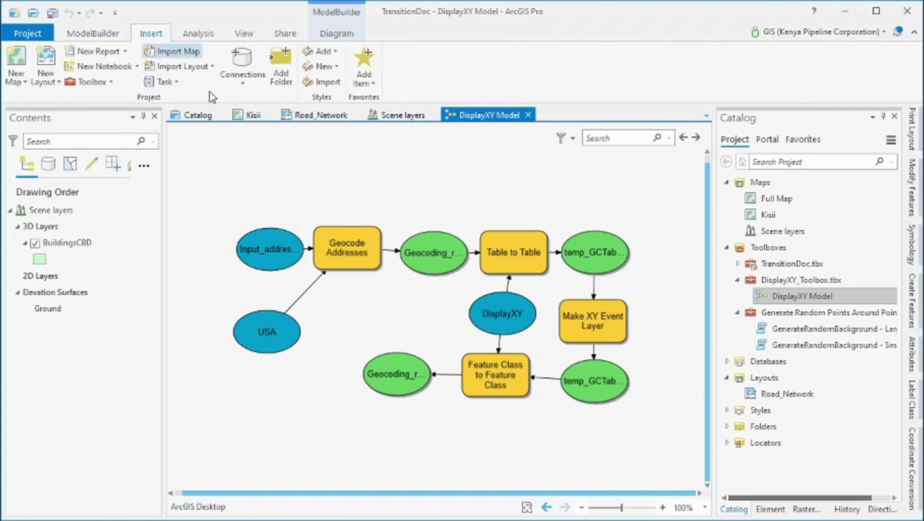
left_click(529, 115)
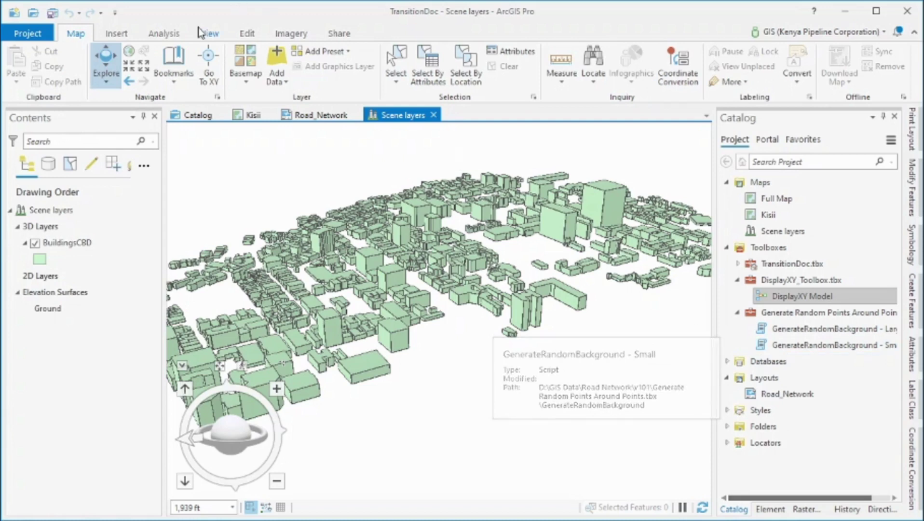
- Find the Analyze Tools For Pro geoprocessing tool by searching for "Analyze", open it and read its description
left_click(166, 36)
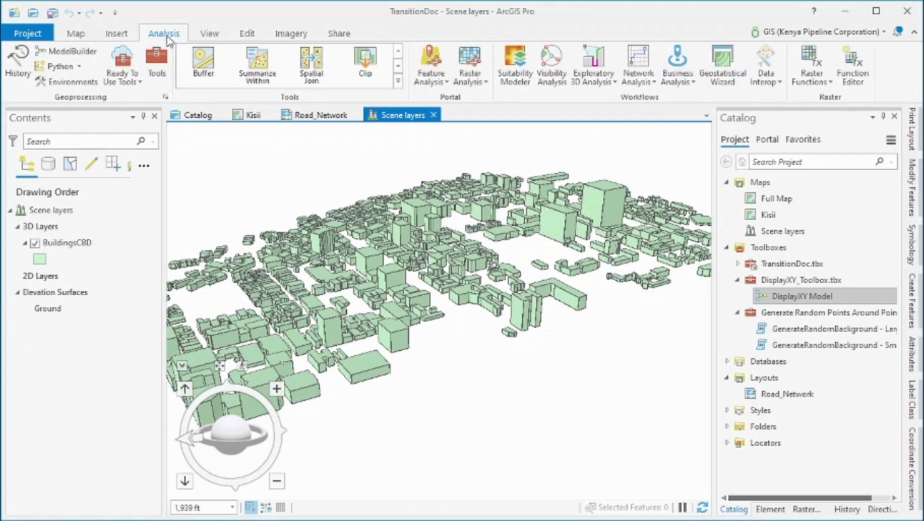
left_click(158, 73)
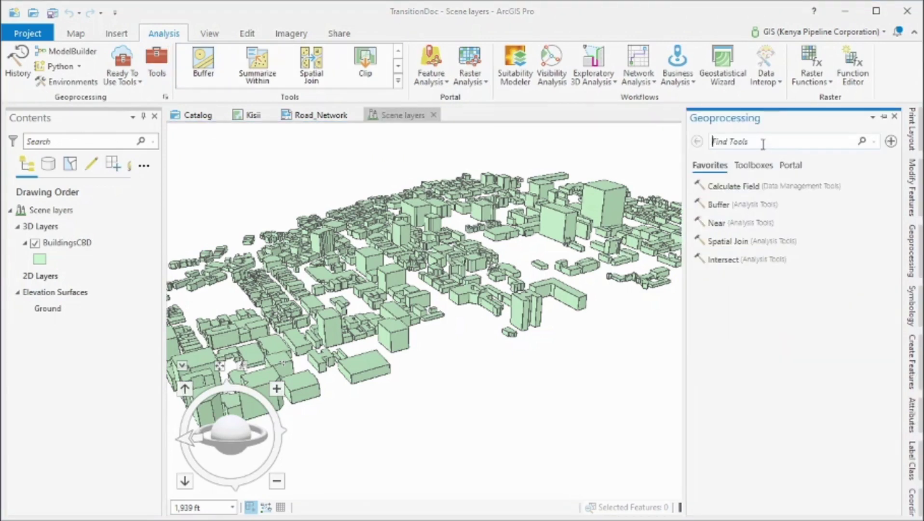
type("An")
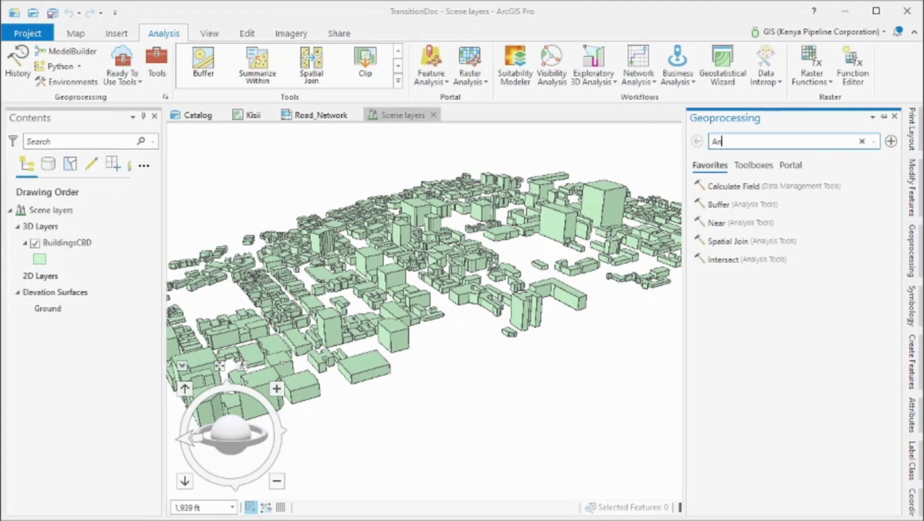
type("alyze")
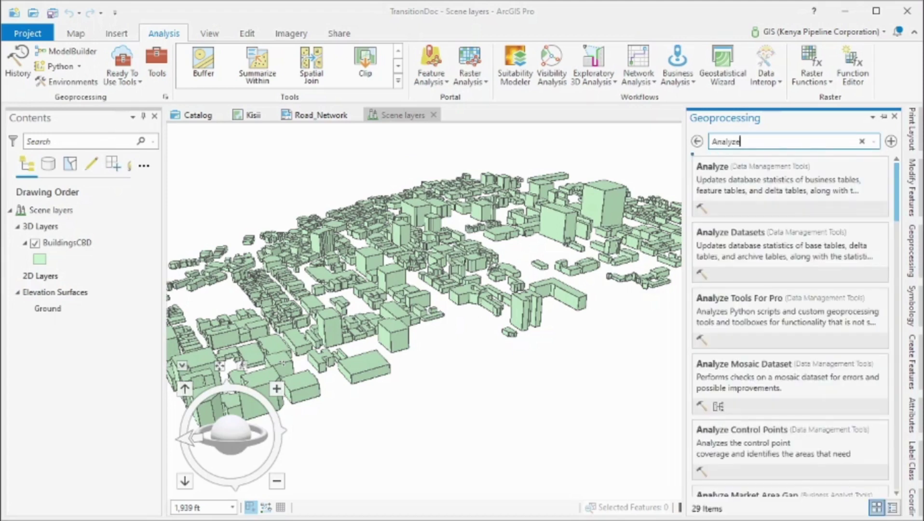
left_click(794, 313)
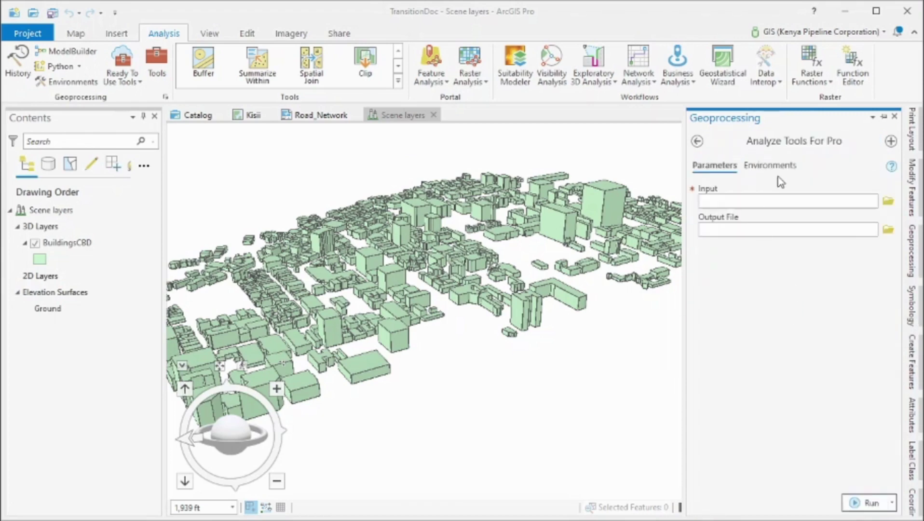
mouse_move(893, 169)
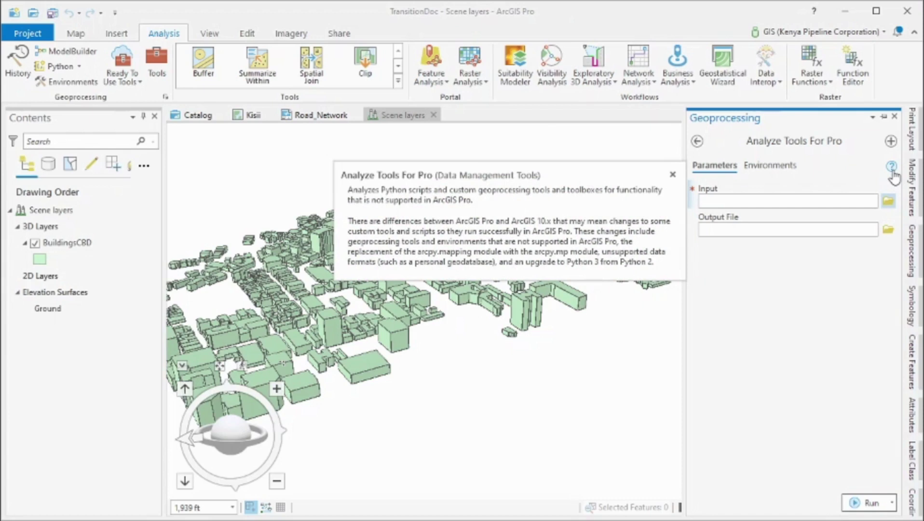
- Browse for the tool's input in the scripts folder under D:\GIS Data\Road Network\v101
left_click(889, 204)
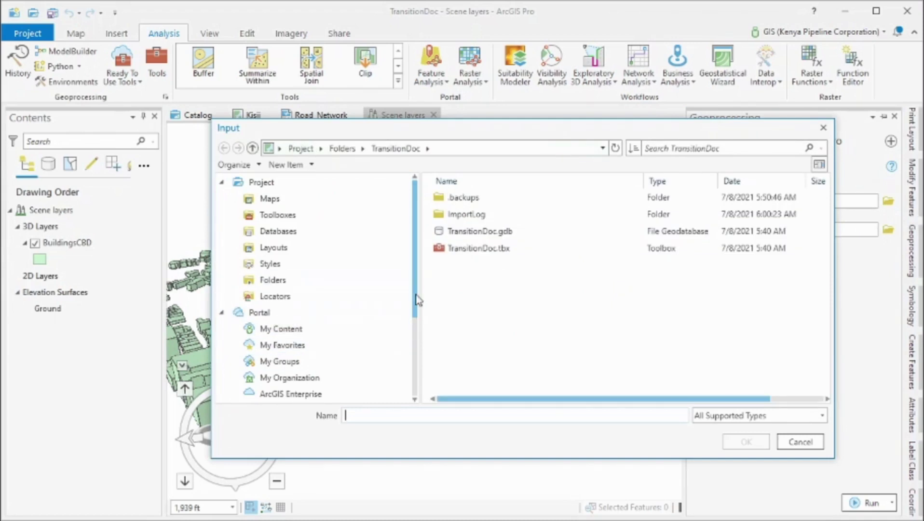
scroll(417, 299, "down", 3)
left_click(314, 378)
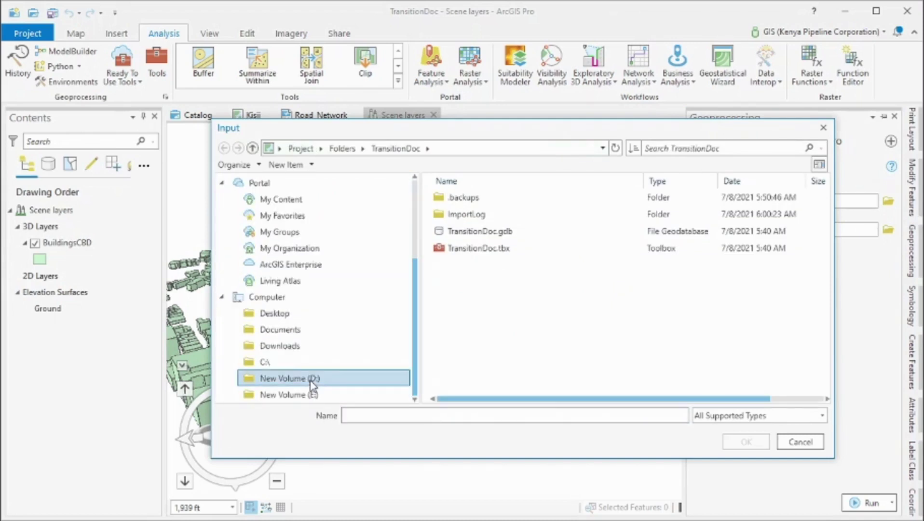
left_click(462, 270)
double_click(462, 266)
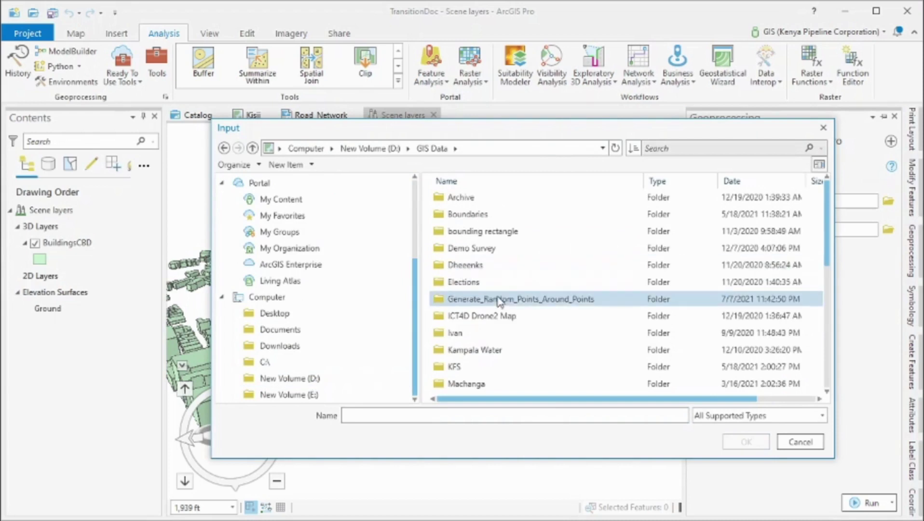
left_click(478, 338)
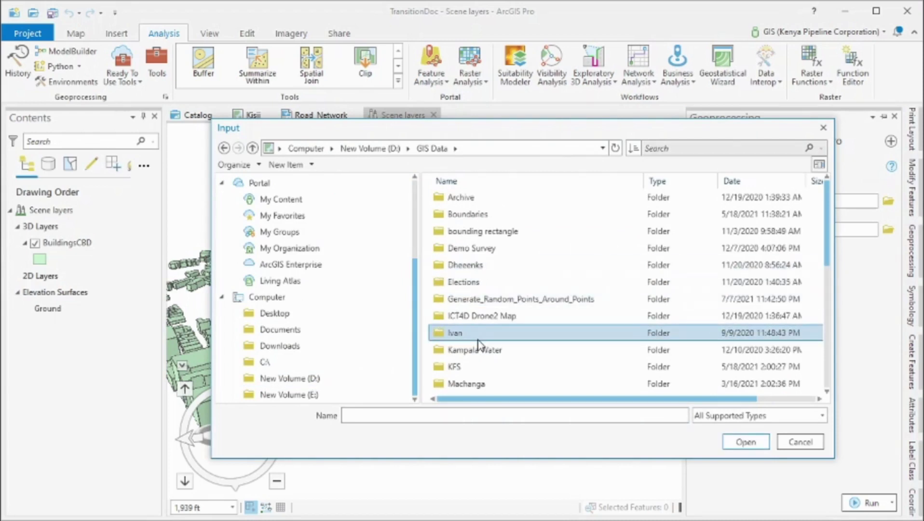
scroll(477, 343, "down", 3)
left_click(486, 384)
double_click(485, 385)
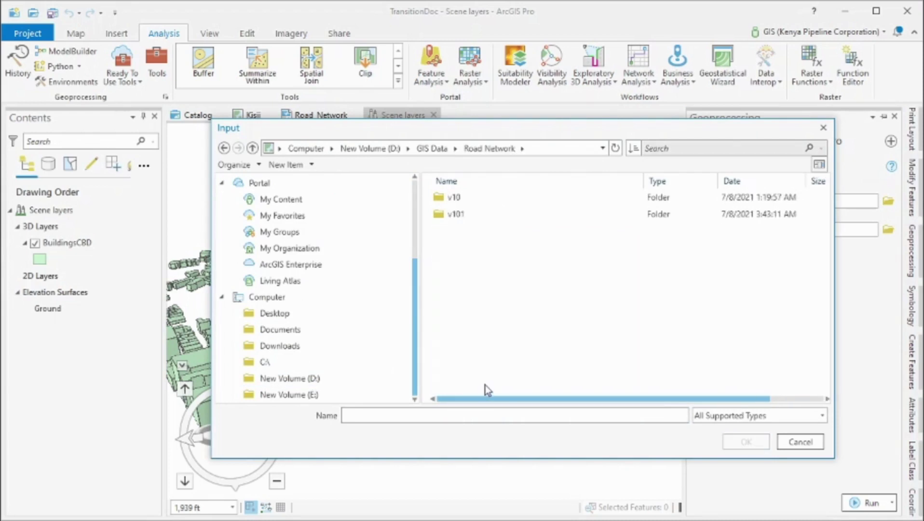
left_click(456, 219)
double_click(456, 218)
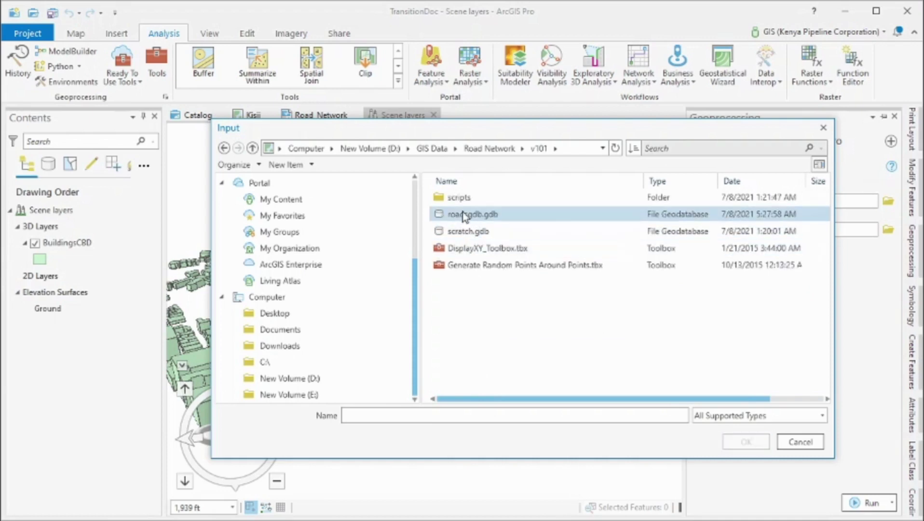
left_click(459, 202)
double_click(459, 202)
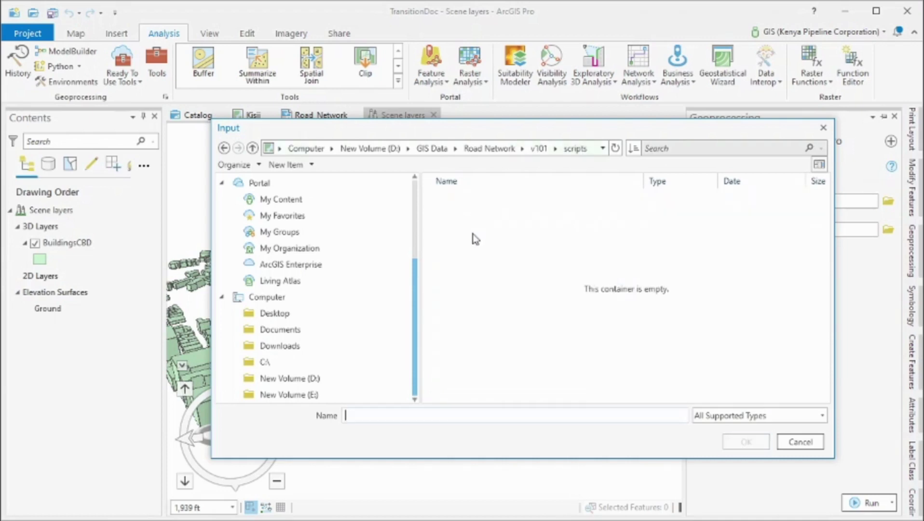
- Set the input browser's item type to Files and choose randptscircle_large.py as the tool's input
left_click(708, 415)
left_click(705, 461)
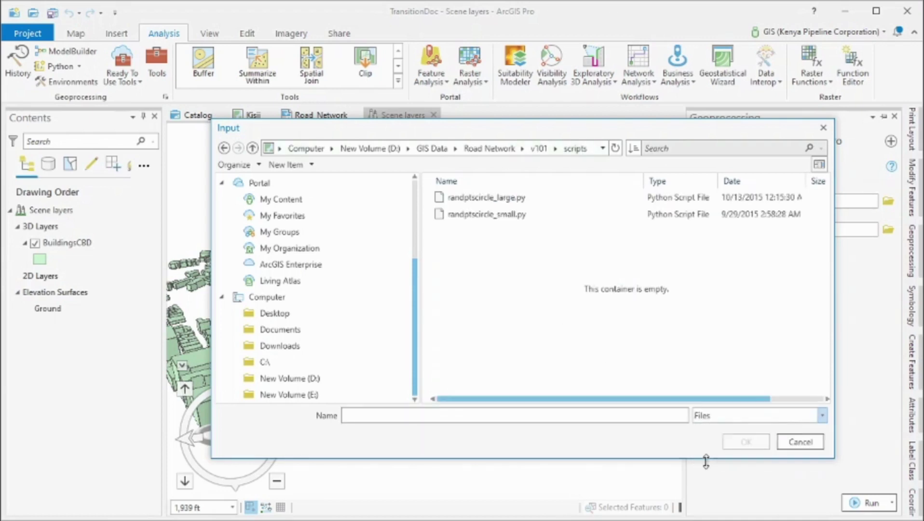
left_click(490, 216)
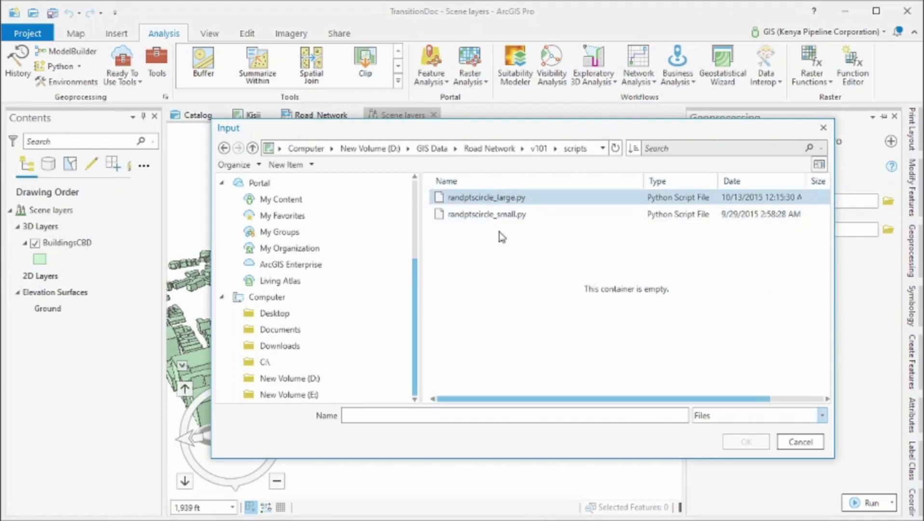
left_click(505, 202)
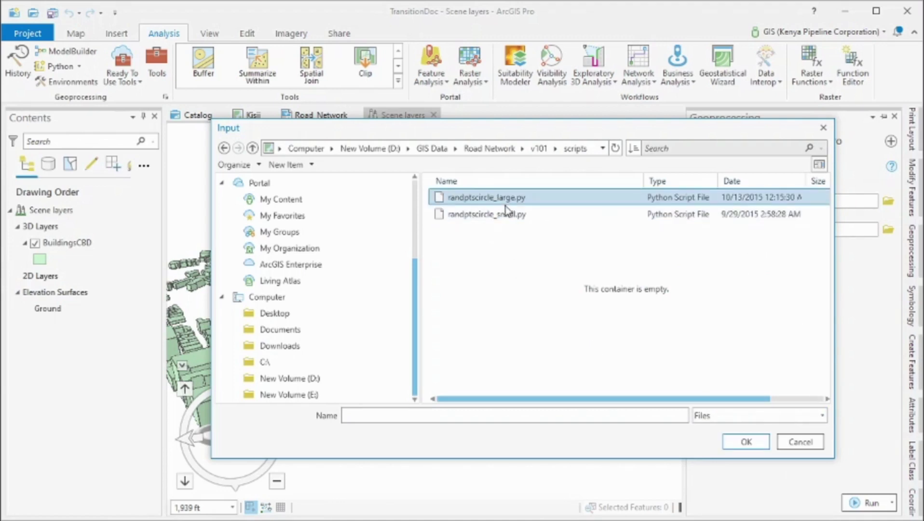
left_click(749, 445)
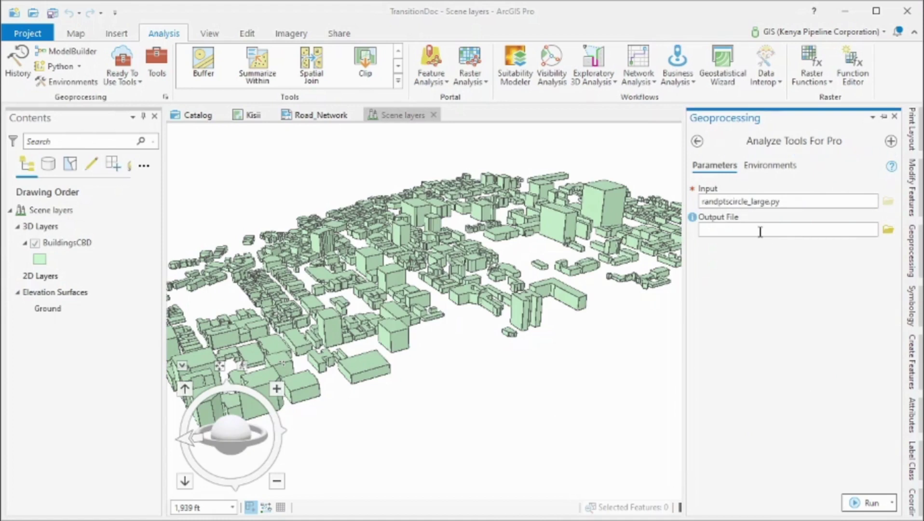
- Name the output file "results" and run Analyze Tools For Pro on the script
left_click(760, 232)
type("results")
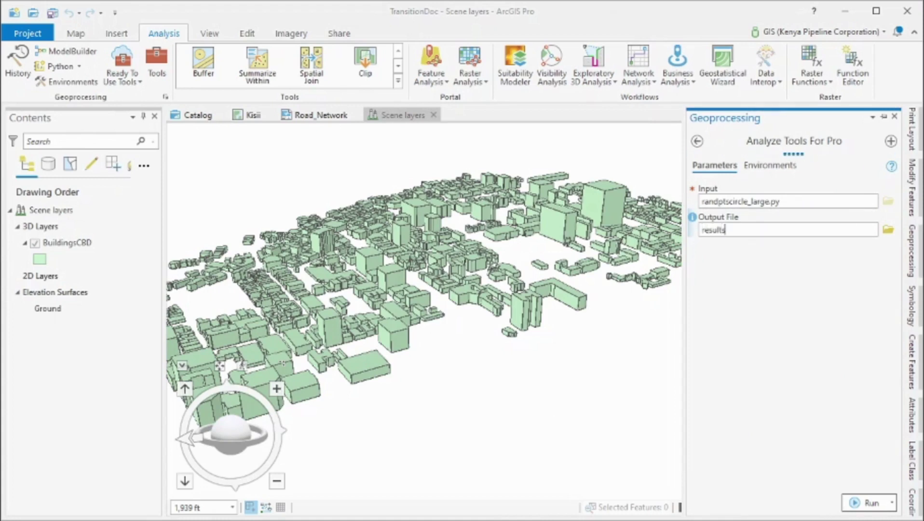
left_click(855, 504)
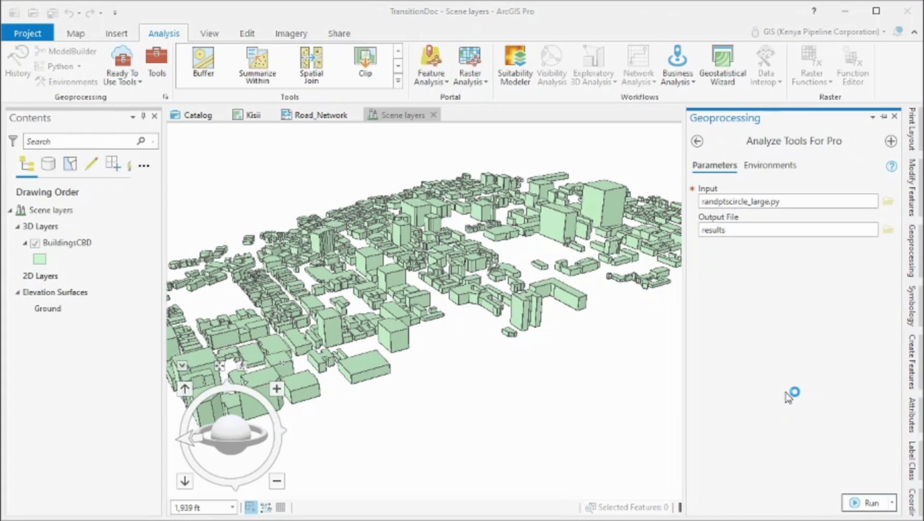
left_click(869, 503)
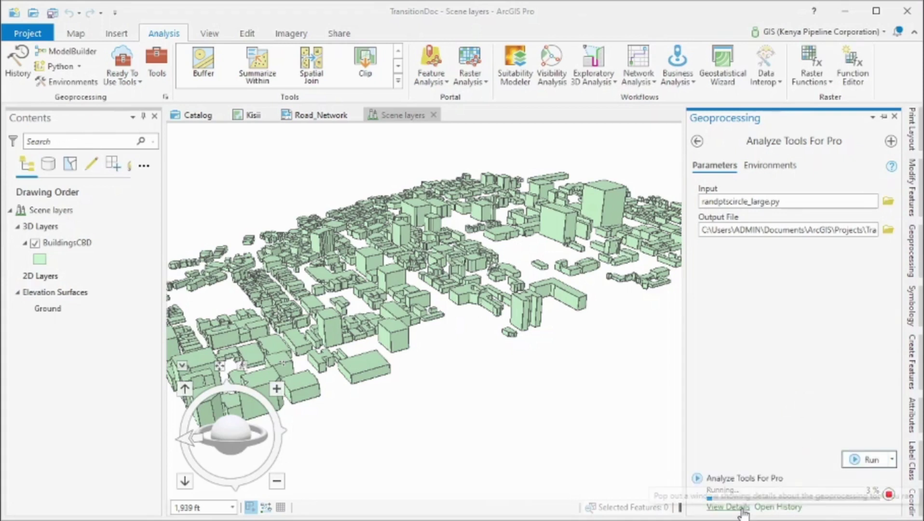
- Review the details of the analysis run, including its errors and warnings, and close the details window
left_click(728, 508)
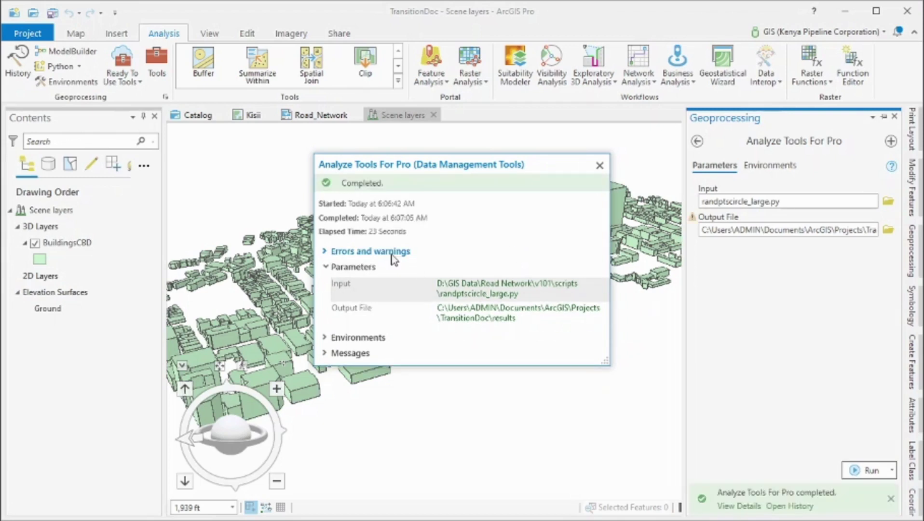
left_click(331, 254)
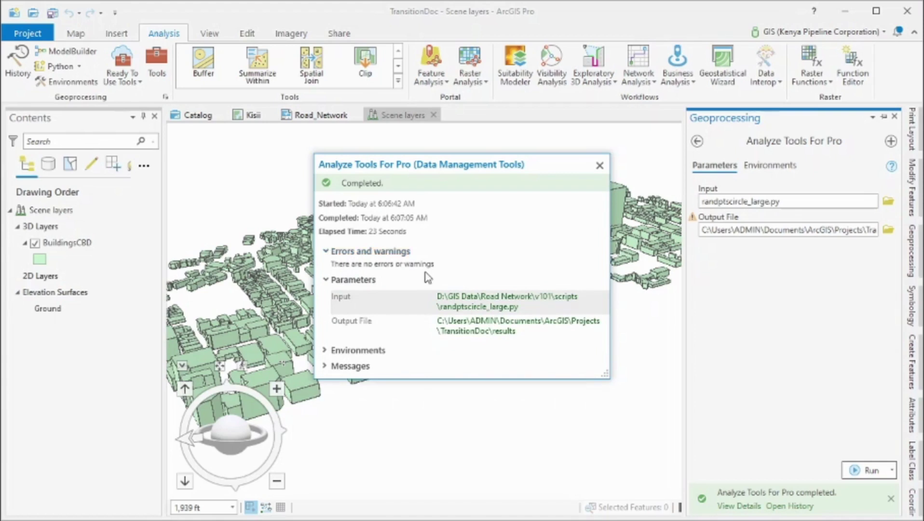
left_click(599, 166)
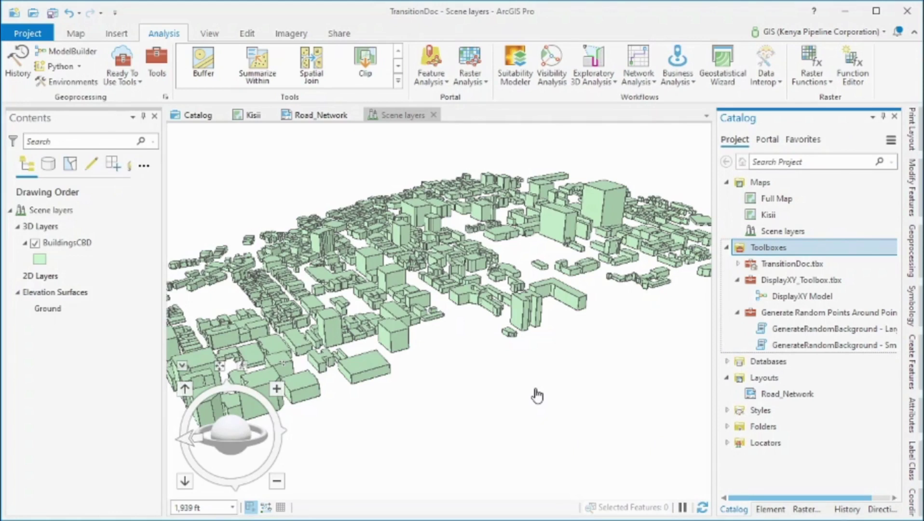
- Add a folder connection to the Styles folder in C:\Program Files (x86)\ArcGIS\Desktop10.8
left_click(116, 34)
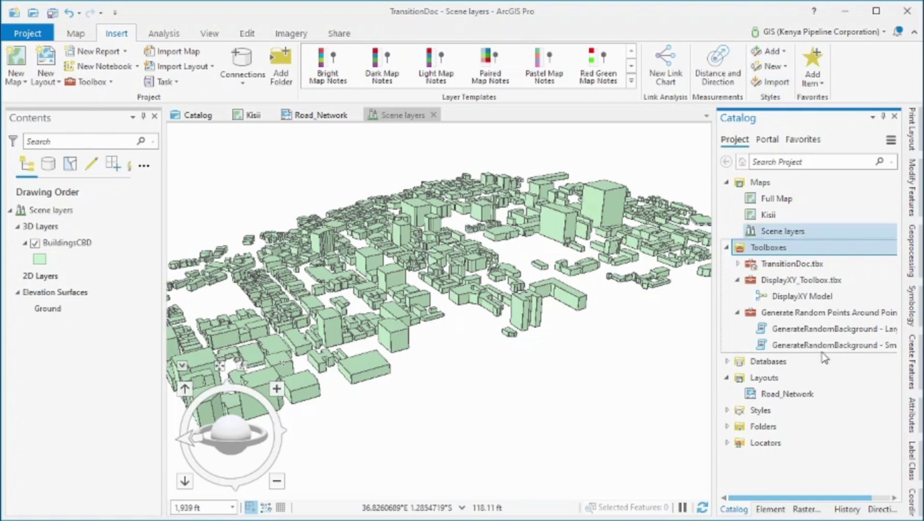
right_click(764, 428)
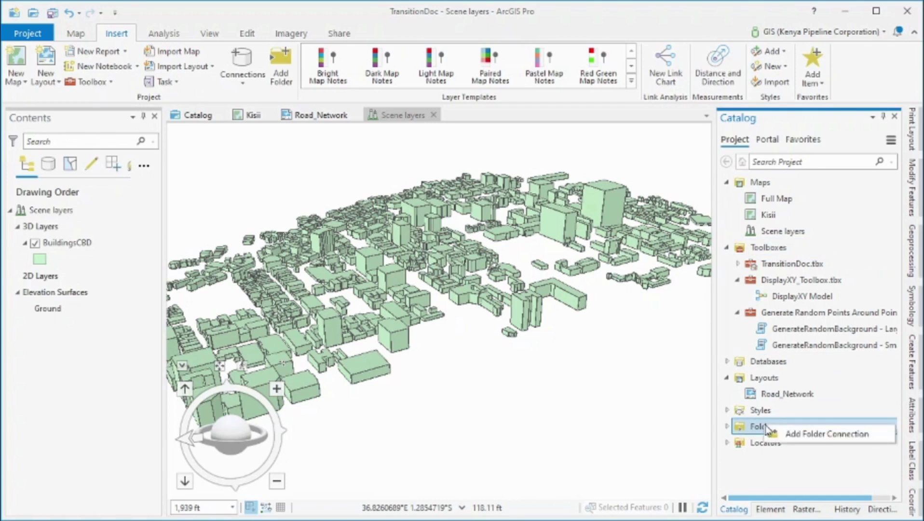
left_click(814, 440)
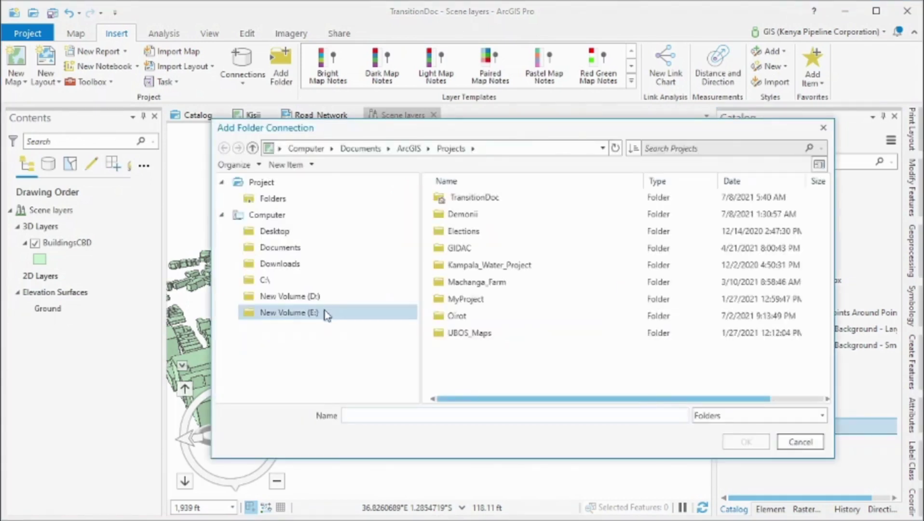
left_click(261, 285)
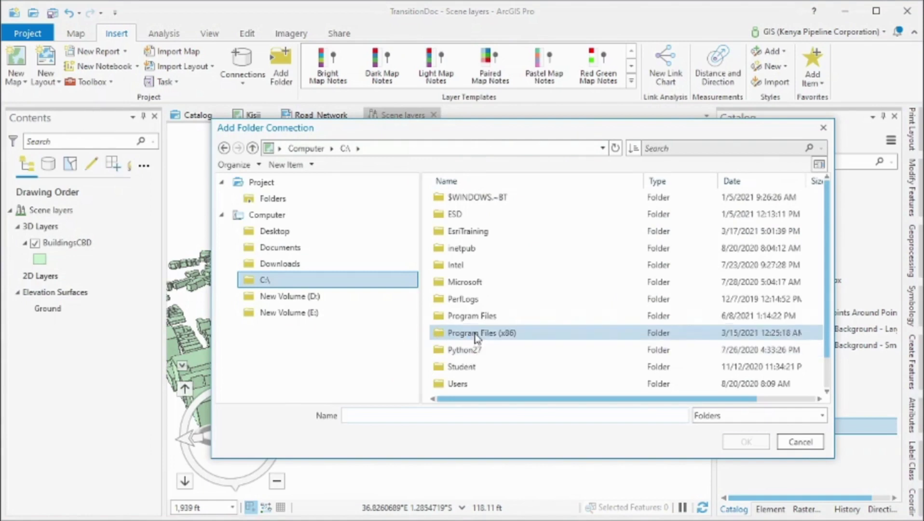
double_click(473, 334)
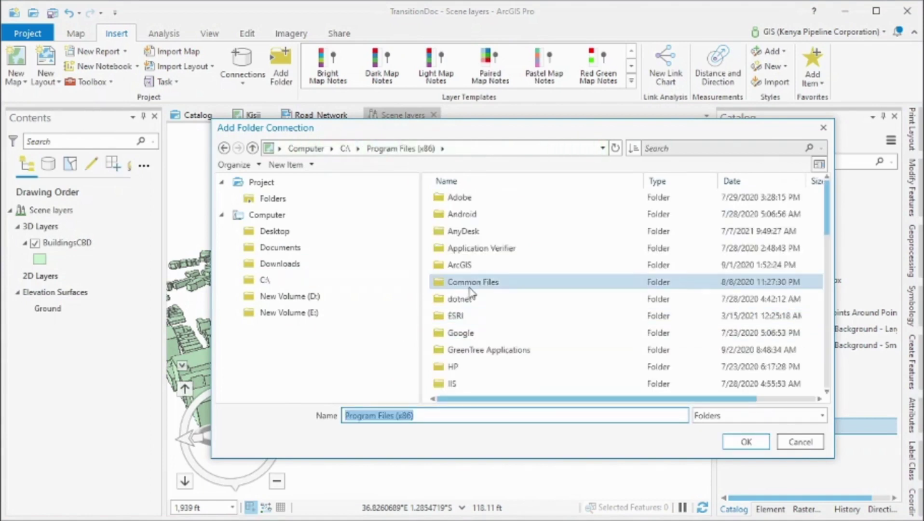
double_click(466, 265)
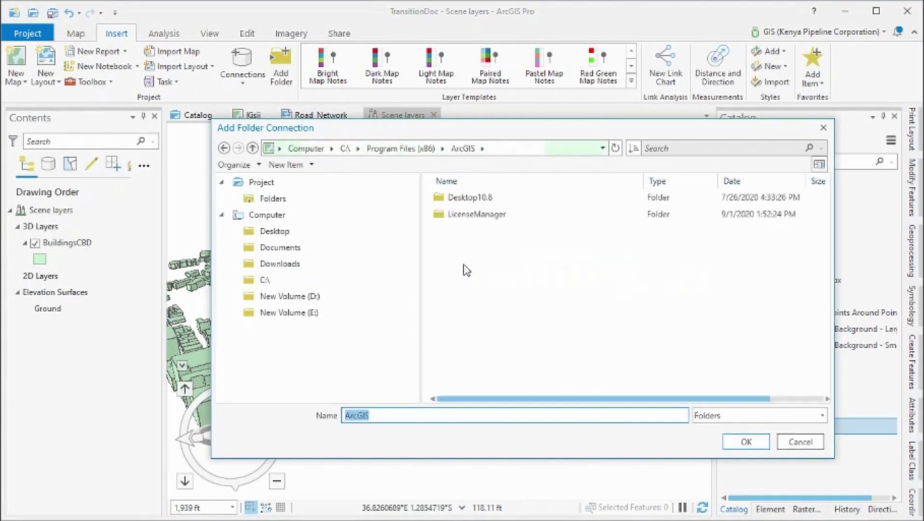
double_click(467, 203)
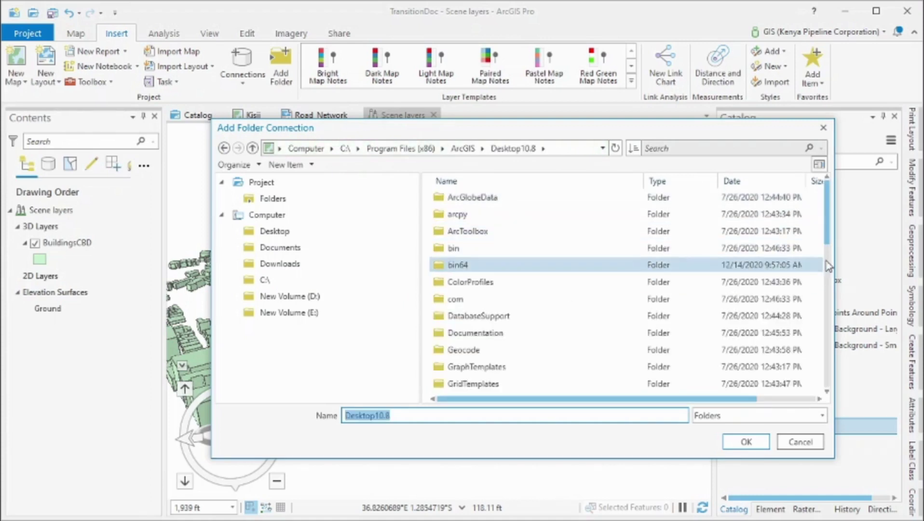
left_click_drag(827, 239, 831, 357)
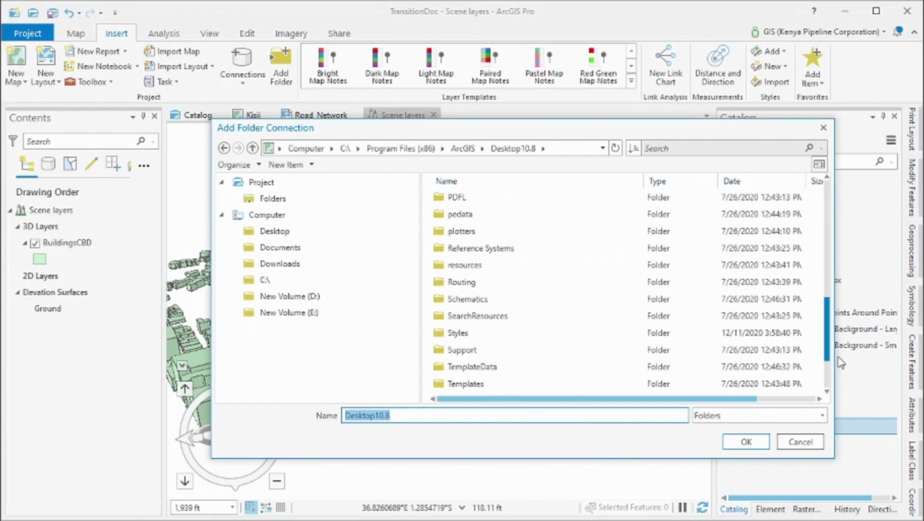
left_click(471, 337)
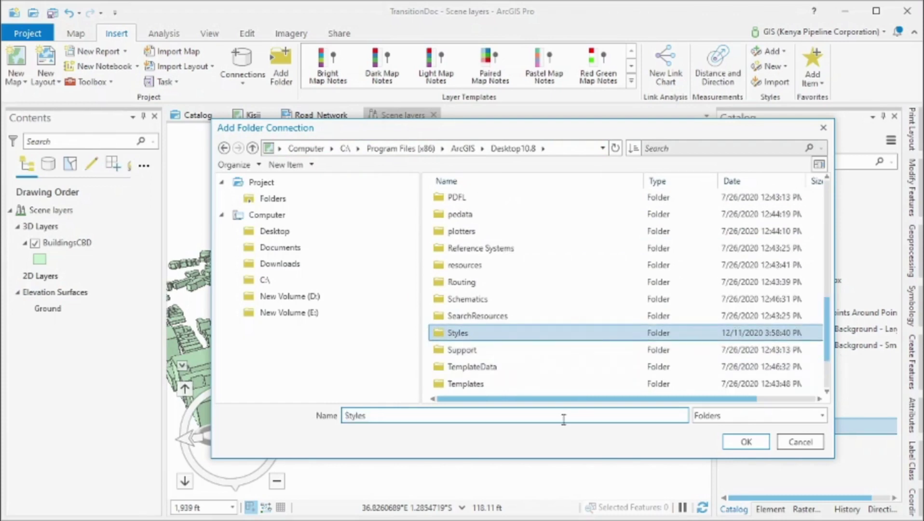
left_click(746, 442)
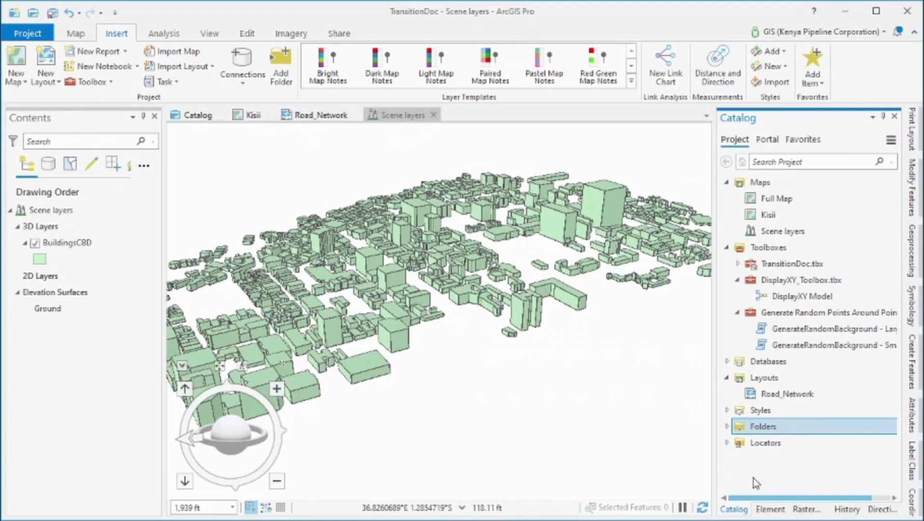
- Expand the project's Folders to show its connections, and collapse the Toolboxes and Maps groups
left_click(727, 426)
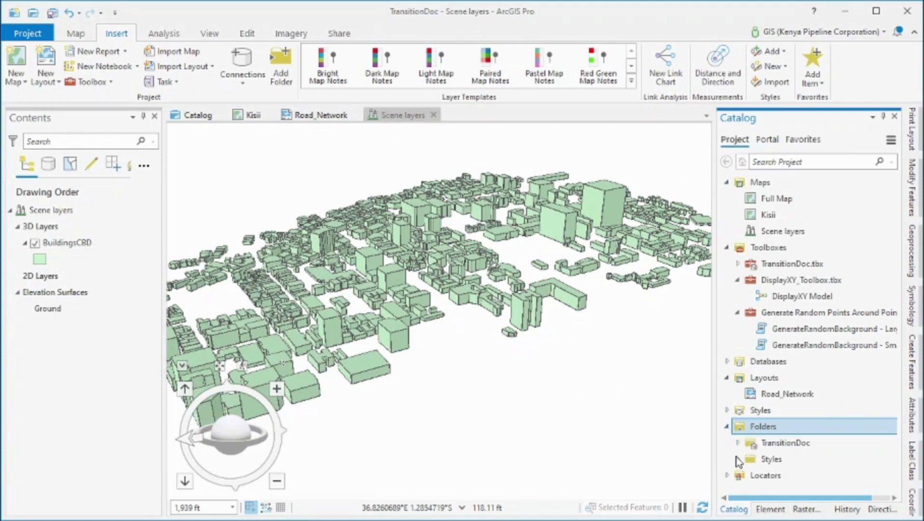
left_click(727, 247)
left_click(727, 182)
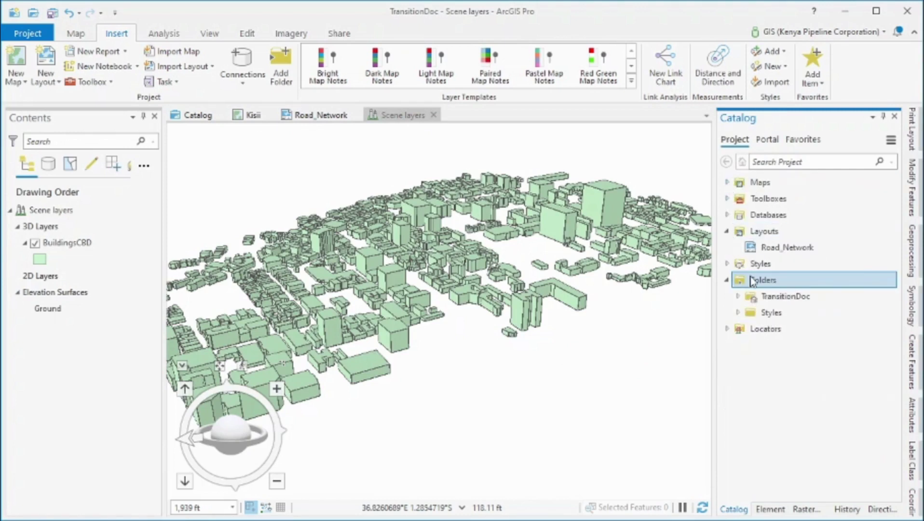
- Expand the connected Styles folder and browse through the ArcMap style files it contains
left_click(737, 313)
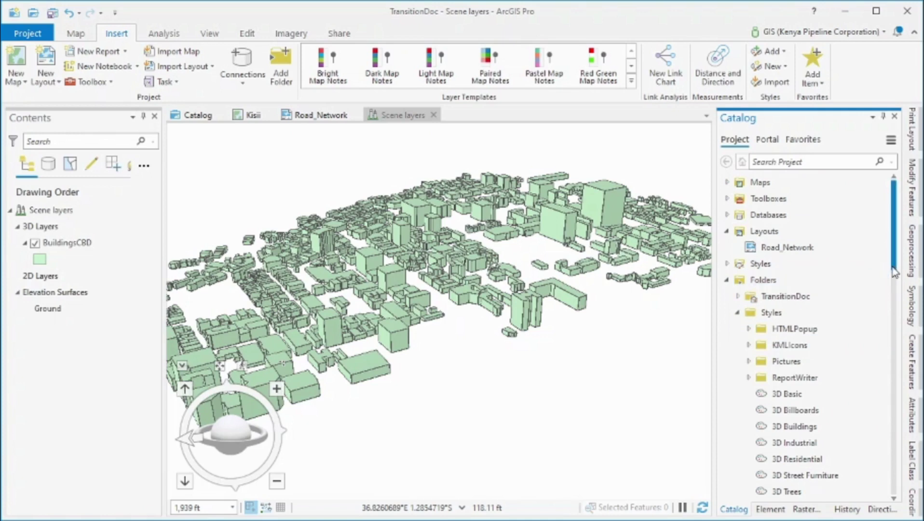
left_click_drag(894, 272, 895, 302)
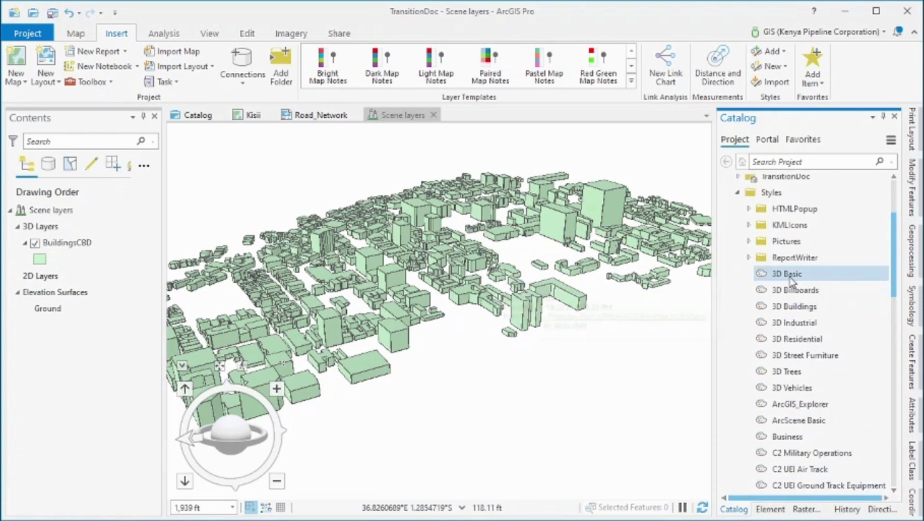
mouse_move(791, 279)
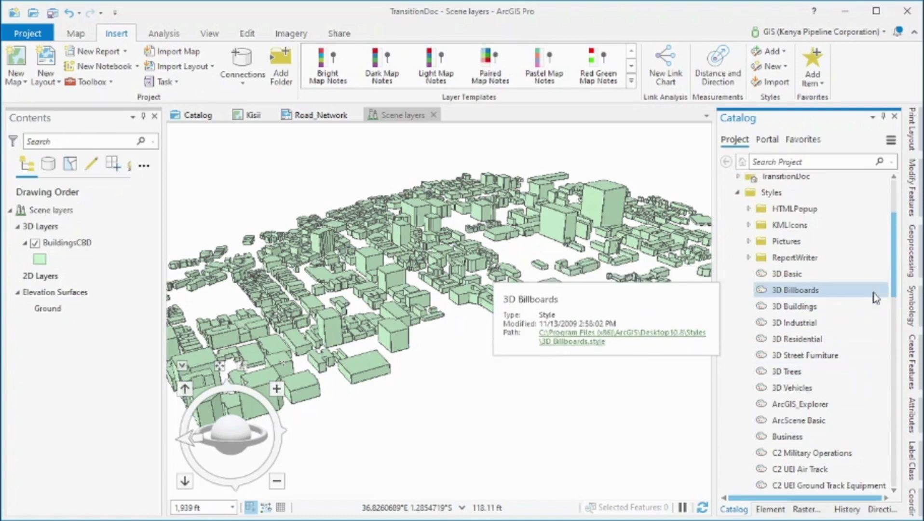
left_click_drag(894, 292, 903, 391)
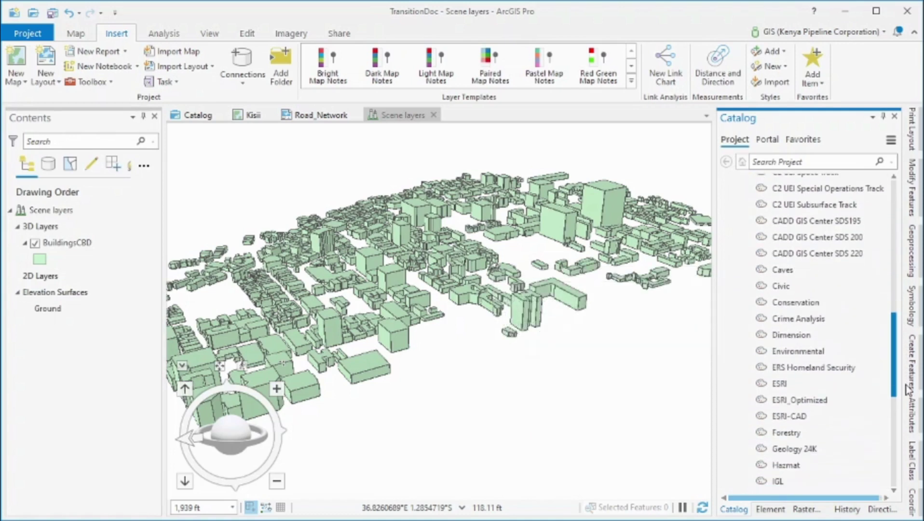
- Check the description of the Import option for the Civic style, leaving the style unimported
left_click(788, 287)
right_click(788, 287)
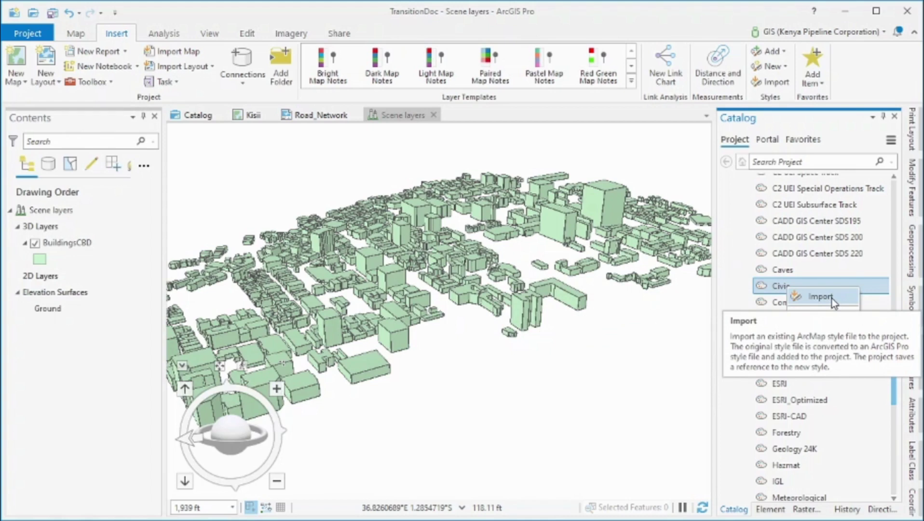
left_click(685, 257)
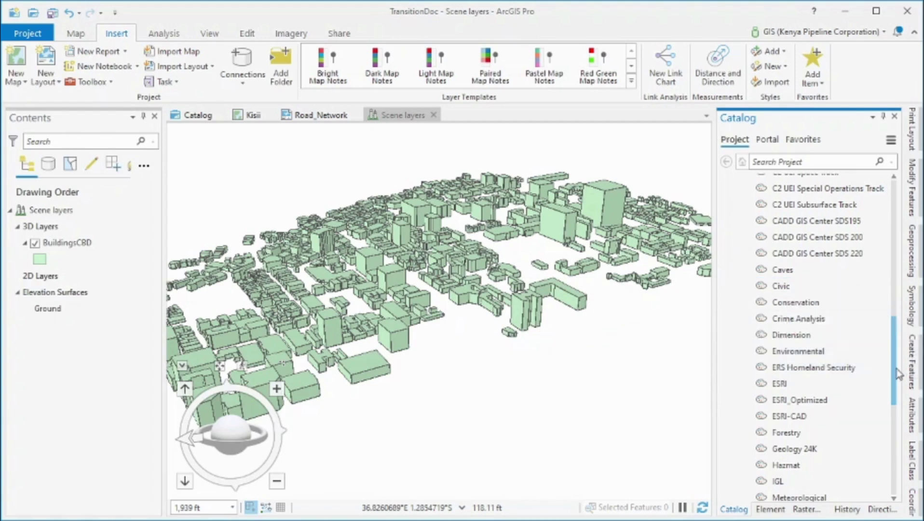
- Collapse the Styles folder connection, review its details and select it
left_click_drag(898, 374, 756, 246)
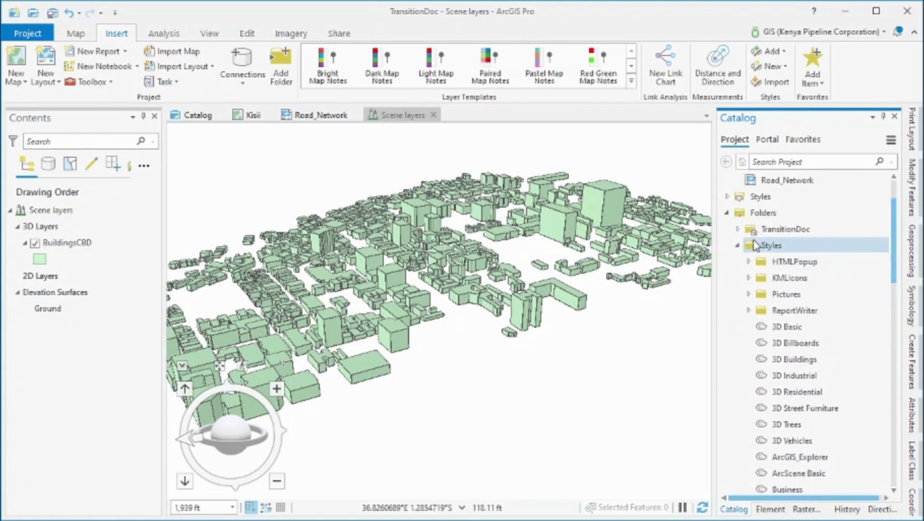
left_click(738, 246)
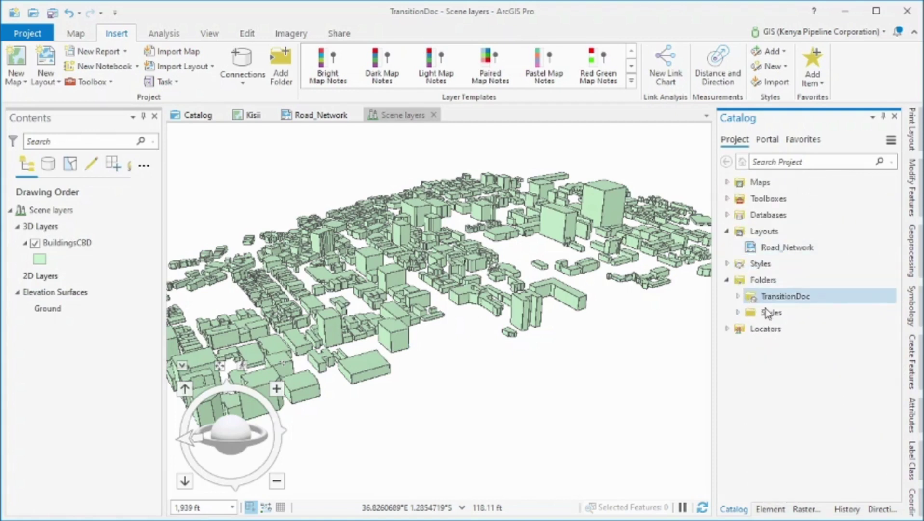
mouse_move(767, 316)
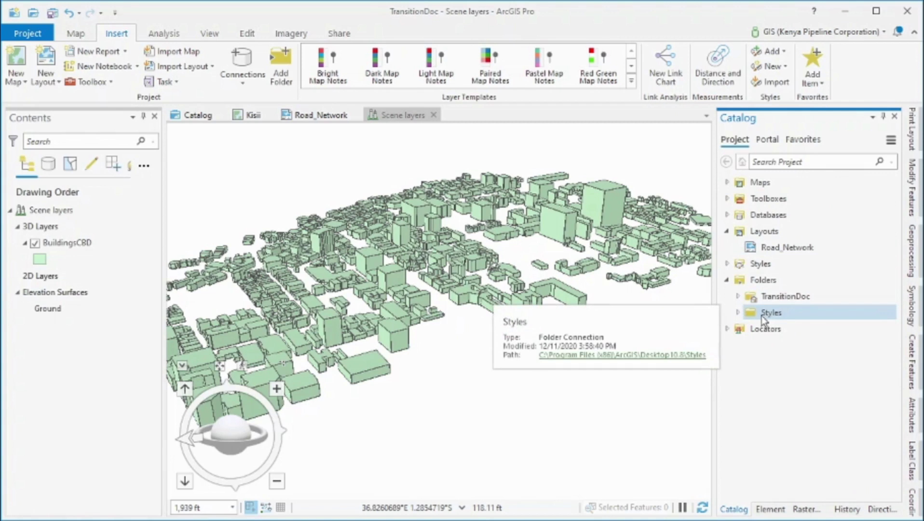
right_click(760, 319)
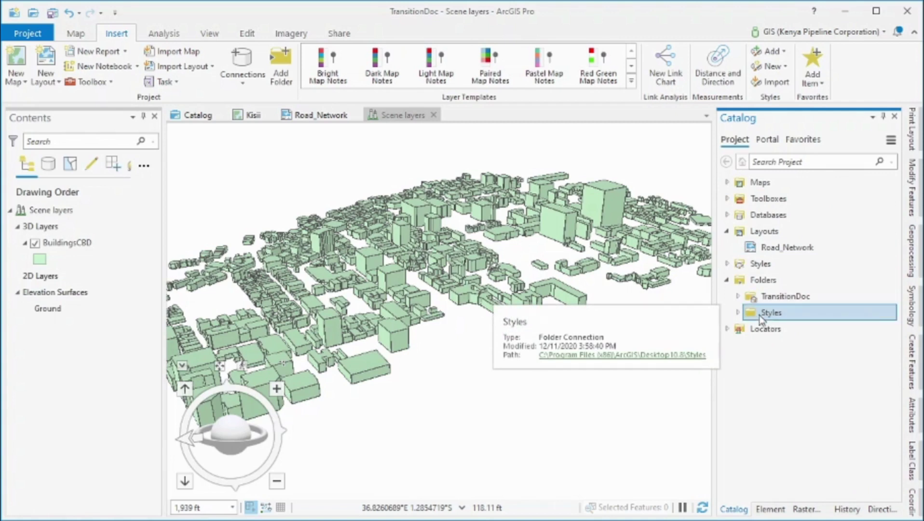